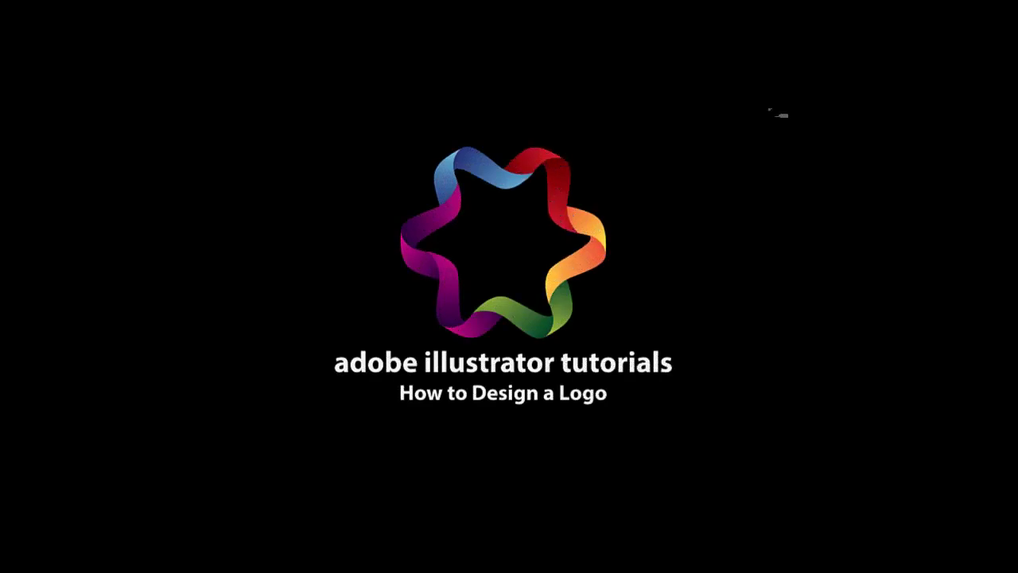
Fit the artboard of 'adobe illustrator tutorial 54.ai' to the window with Ctrl+0
{"action": "key", "text": "ctrl+0"}
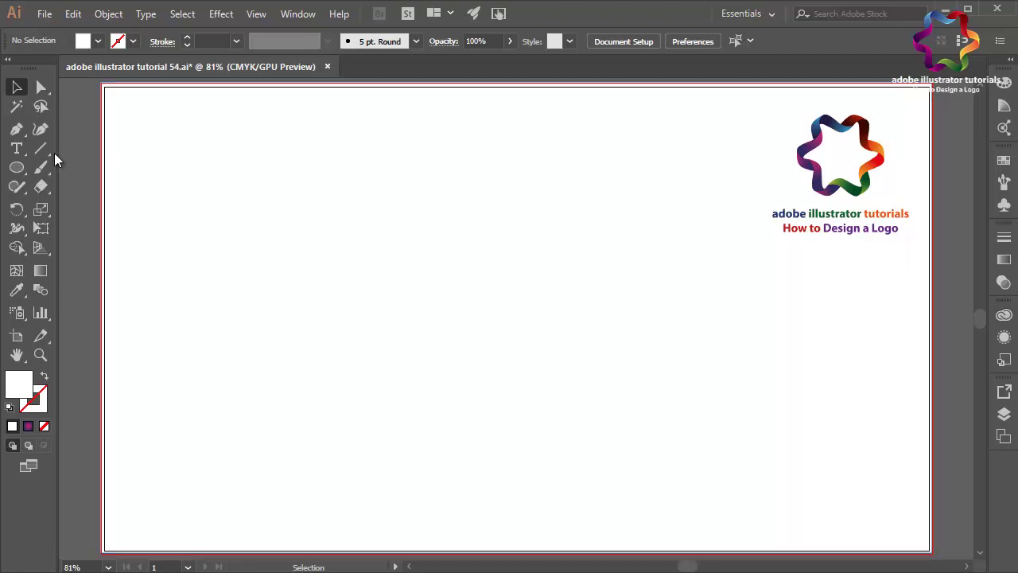
Draw a circle on the left of the artboard filled with blue 003D96
{"action": "mouse_move", "coordinate": [16, 168]}
{"action": "left_mouse_down"}
{"action": "mouse_move", "coordinate": [77, 177]}
{"action": "mouse_move", "coordinate": [102, 205]}
{"action": "left_mouse_up"}
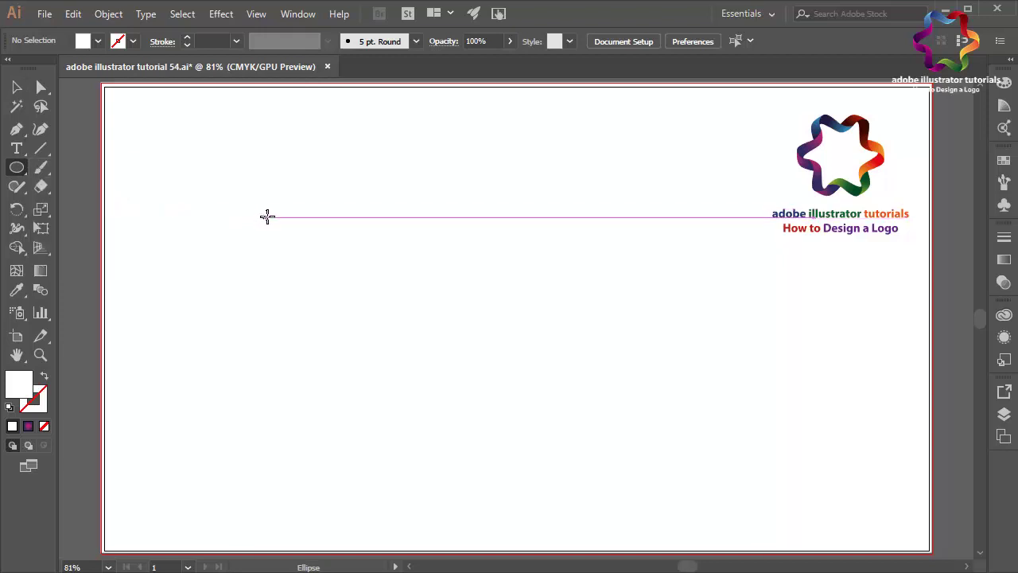
{"action": "left_click_drag", "start_coordinate": [296, 192], "coordinate": [475, 369]}
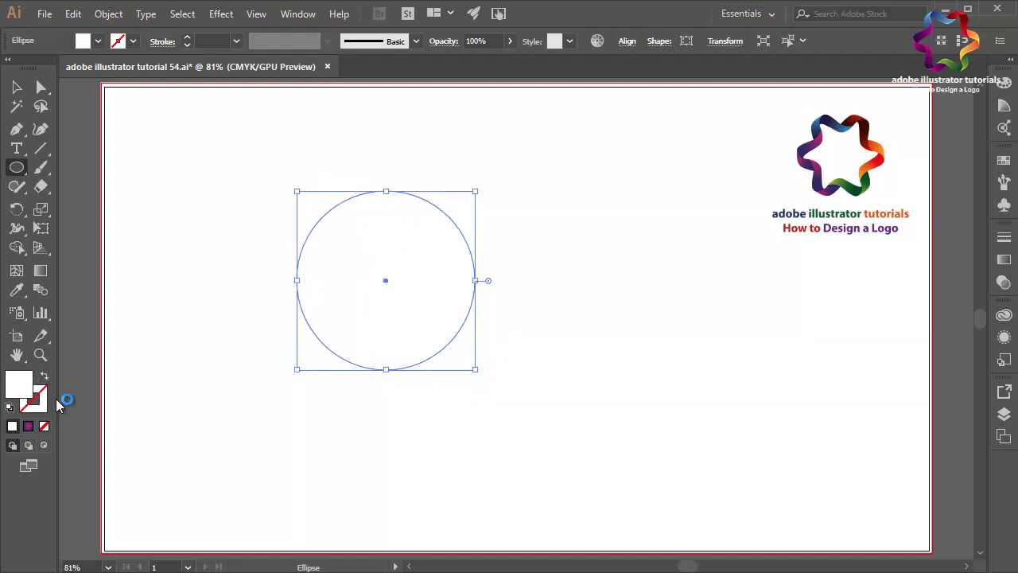
{"action": "left_click", "coordinate": [20, 390]}
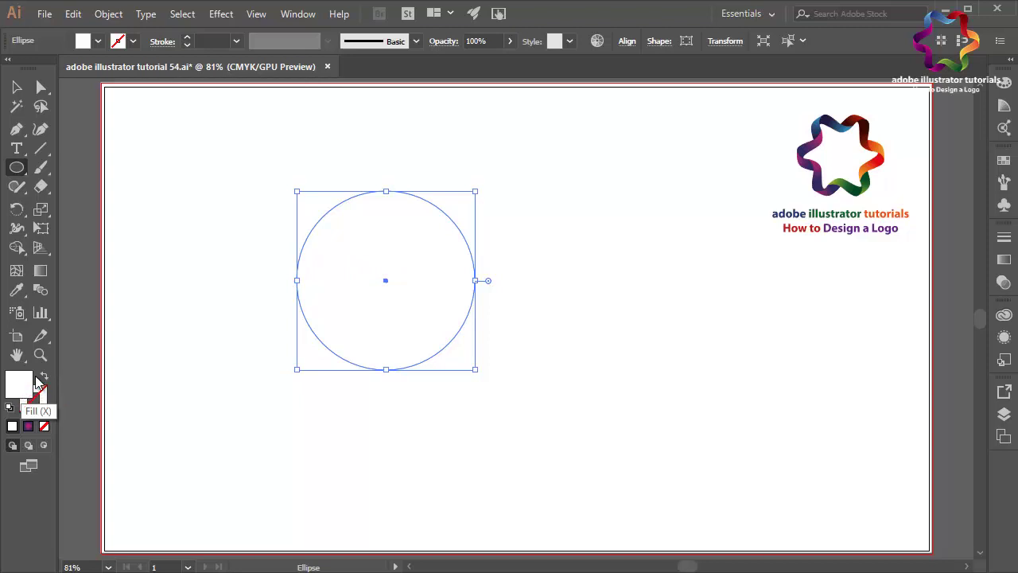
{"action": "double_click", "coordinate": [36, 382]}
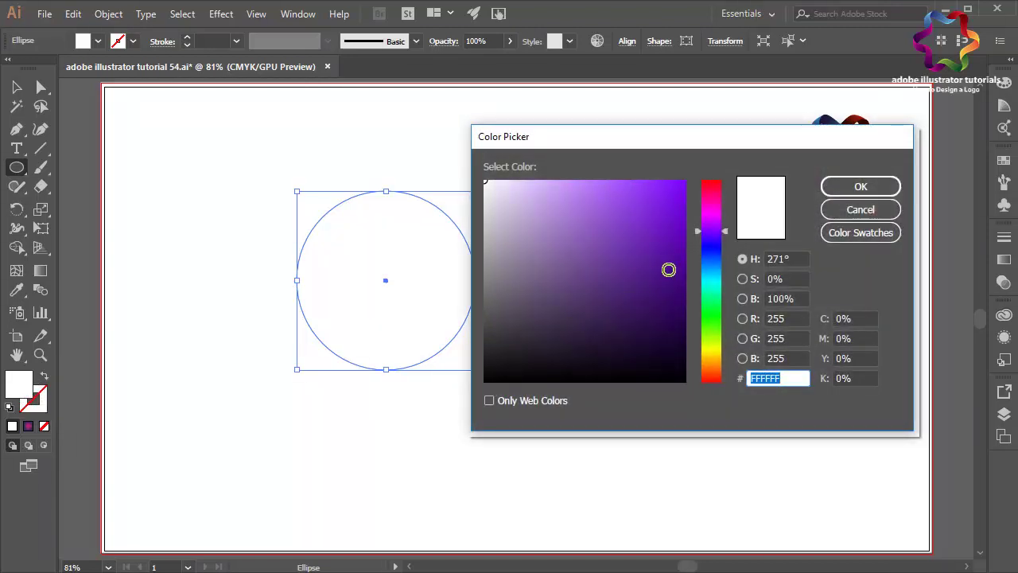
{"action": "left_click", "coordinate": [684, 262]}
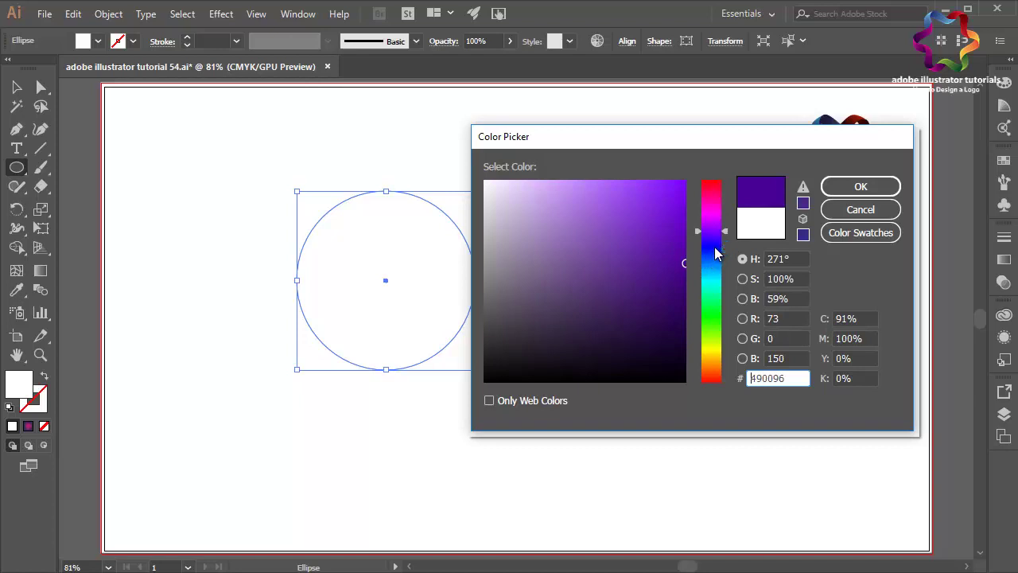
{"action": "left_click_drag", "start_coordinate": [715, 253], "coordinate": [715, 267]}
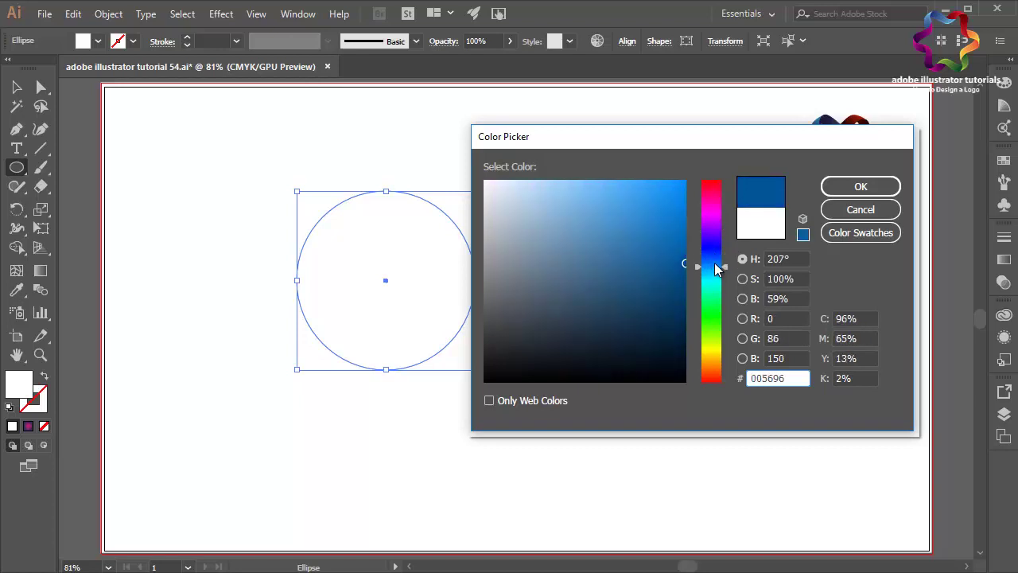
{"action": "left_click", "coordinate": [845, 189]}
Move the blue circle toward the centre of the artboard
{"action": "key", "text": "v"}
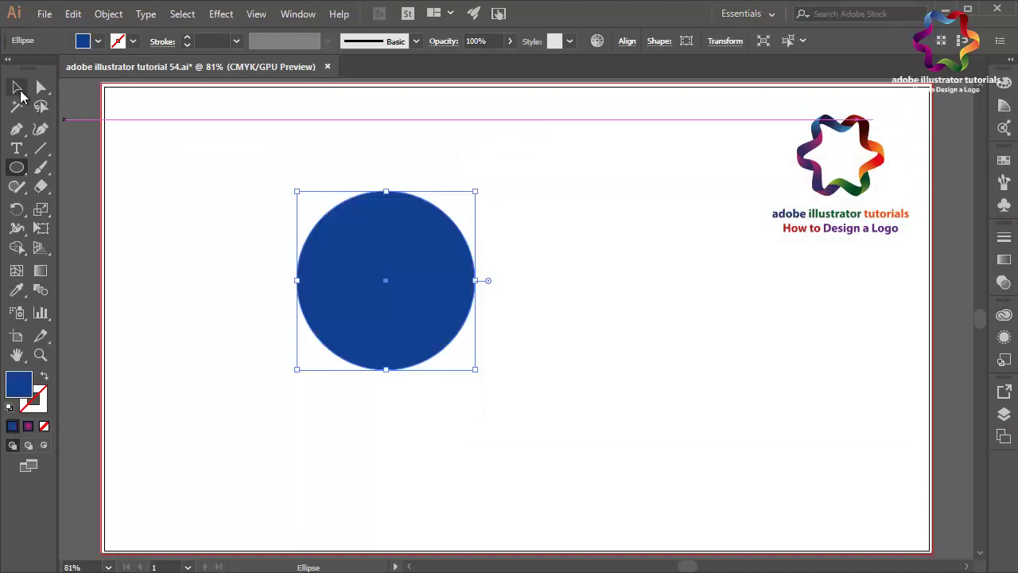
{"action": "left_click", "coordinate": [459, 336]}
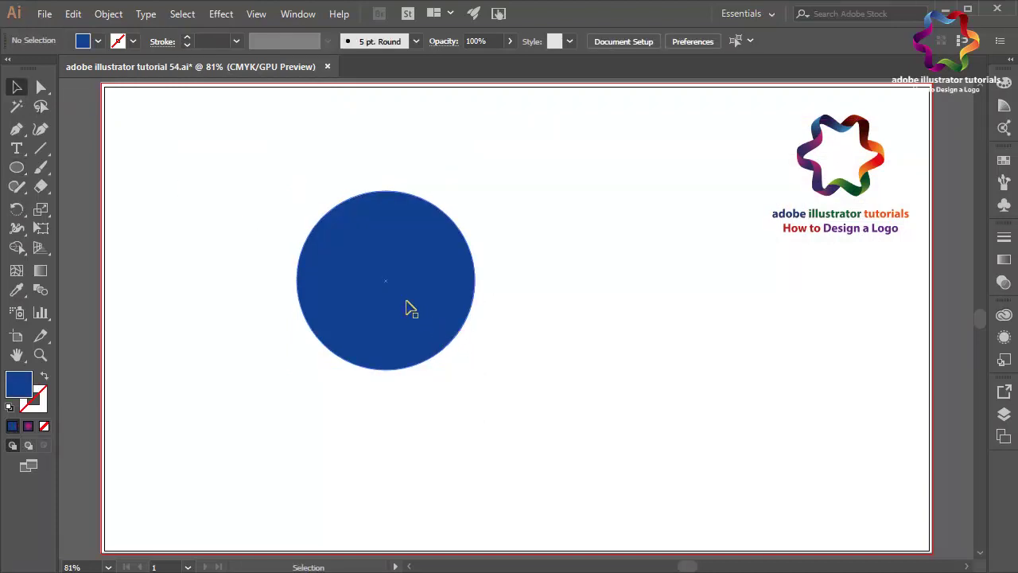
{"action": "left_click_drag", "start_coordinate": [406, 307], "coordinate": [500, 388]}
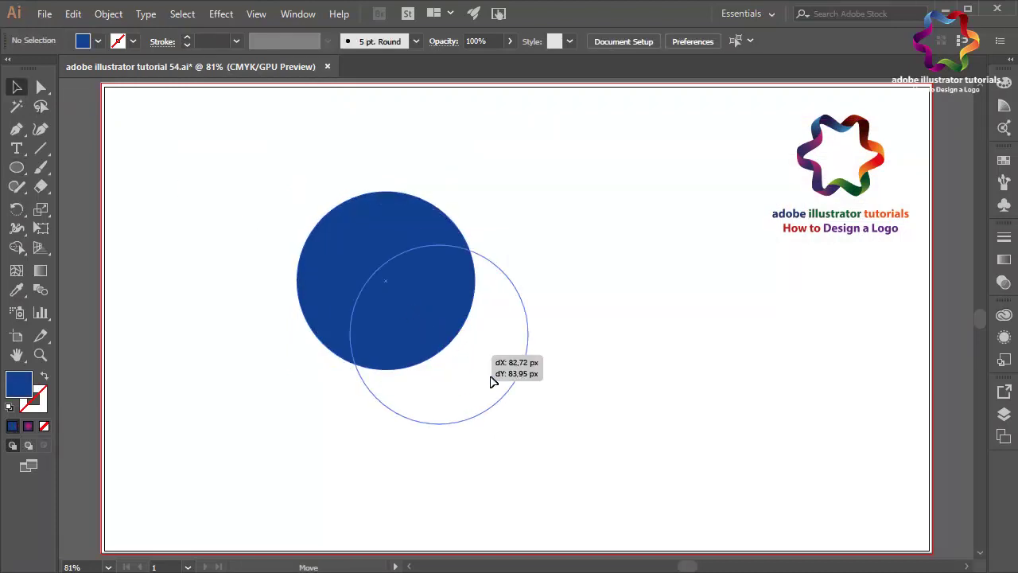
Draw a closed triangle from a point above the circle to its left and right edges
{"action": "left_click", "coordinate": [17, 132]}
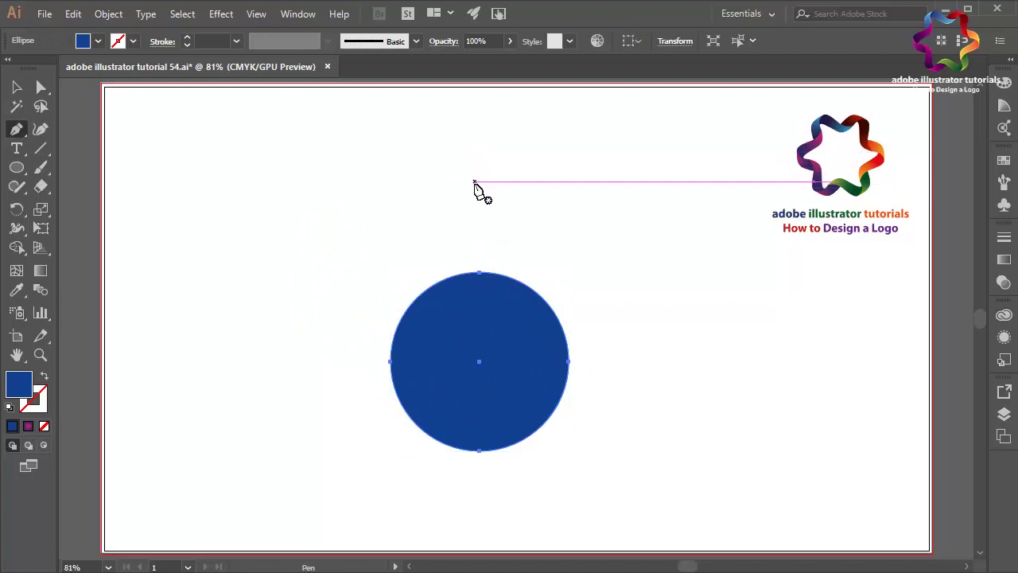
{"action": "left_click", "coordinate": [477, 161]}
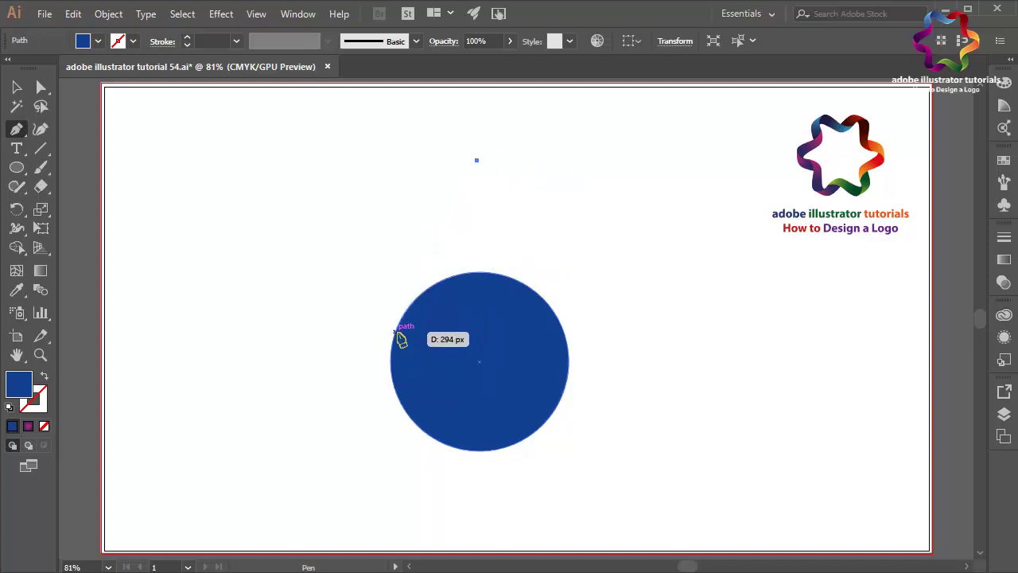
{"action": "left_click", "coordinate": [396, 331]}
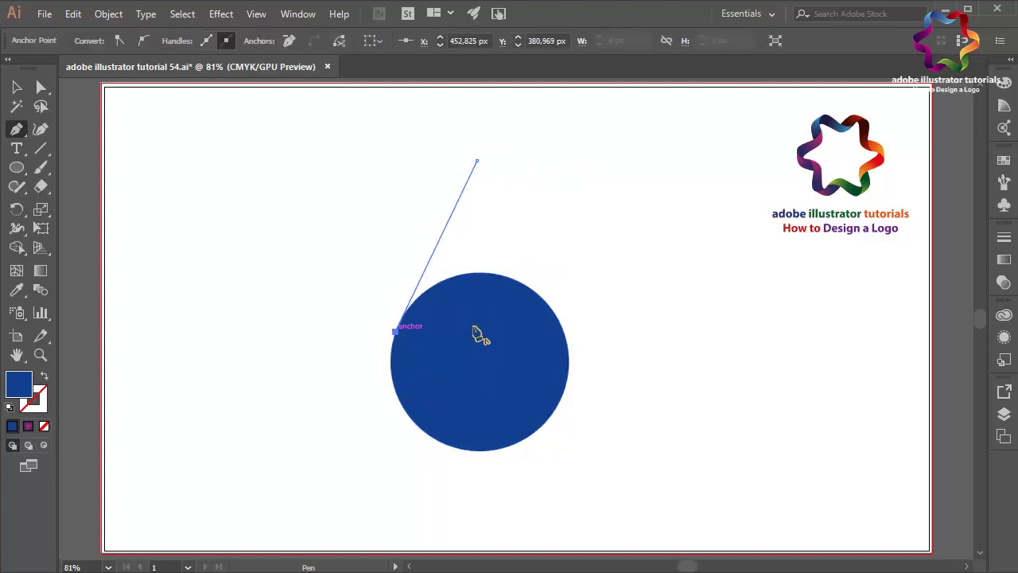
{"action": "left_click", "coordinate": [564, 331]}
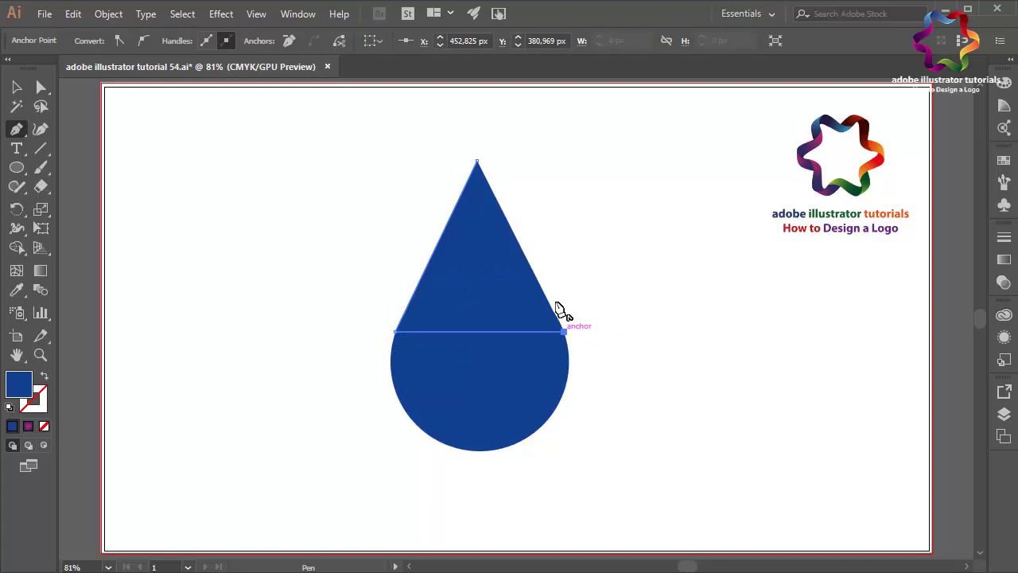
{"action": "left_click", "coordinate": [477, 162]}
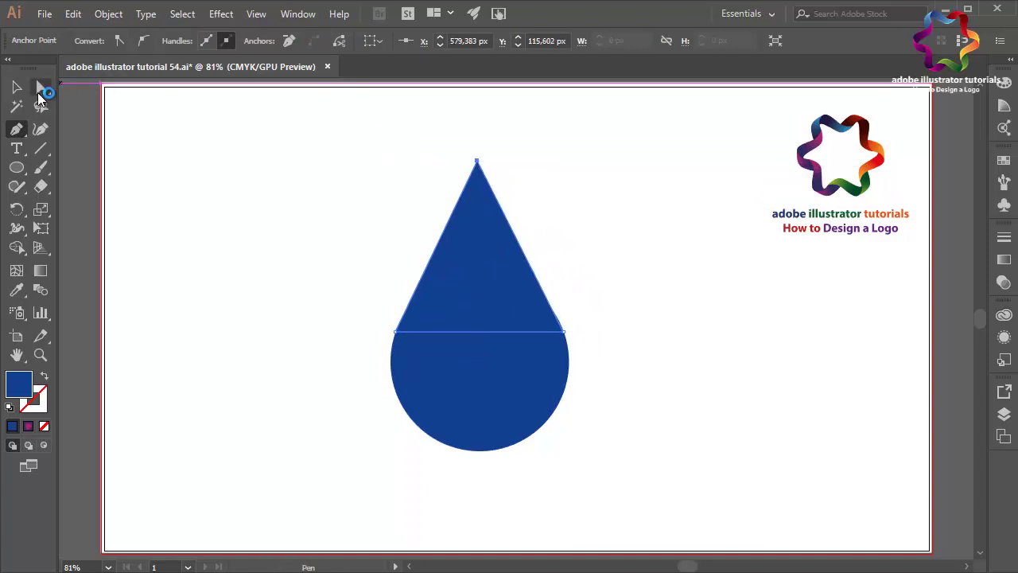
Group the triangle and circle into a single drop shape
{"action": "left_click", "coordinate": [17, 88]}
{"action": "left_click", "coordinate": [94, 140]}
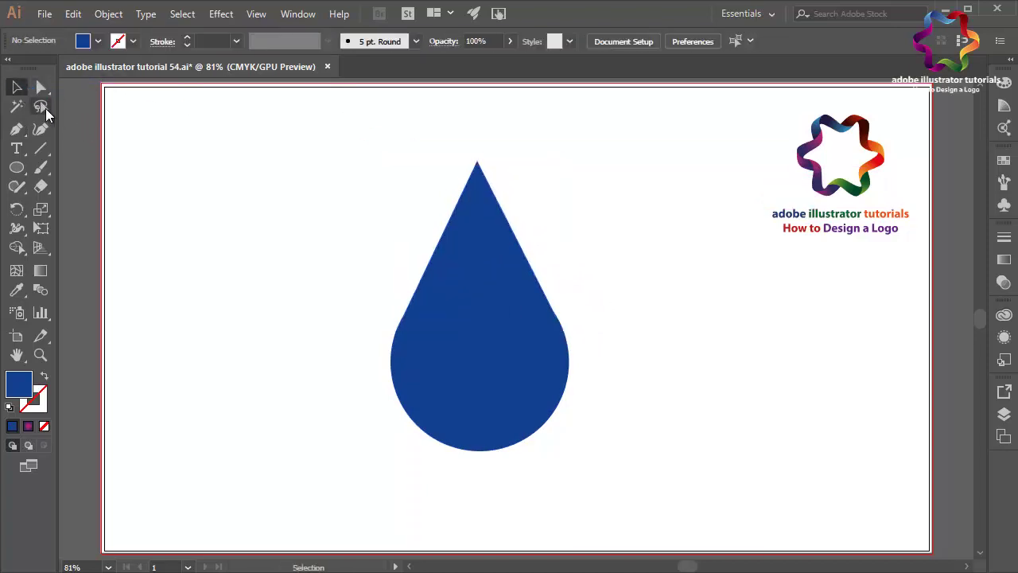
{"action": "left_click", "coordinate": [447, 276]}
{"action": "left_click", "coordinate": [480, 373], "text": "shift"}
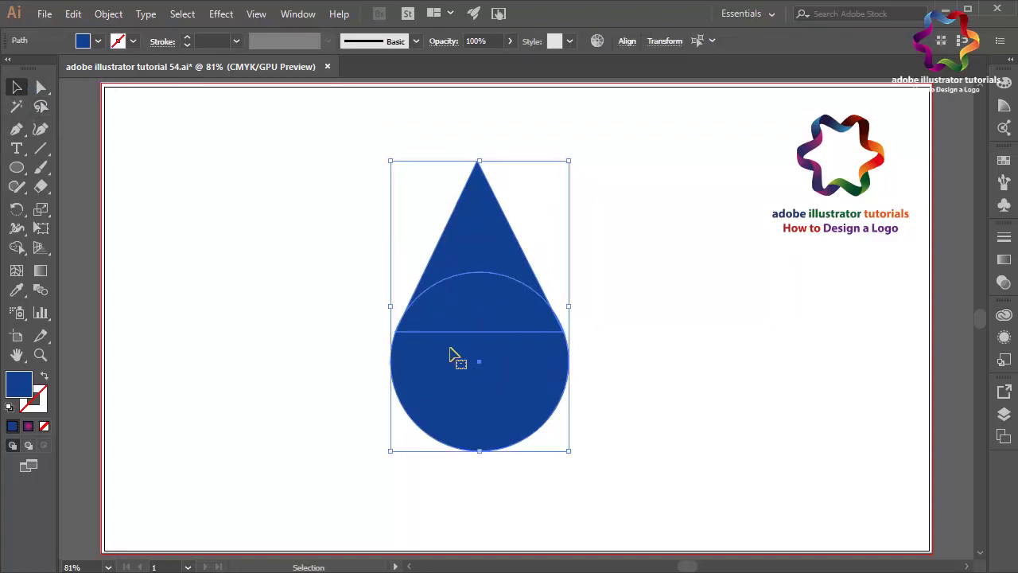
{"action": "right_click", "coordinate": [485, 317]}
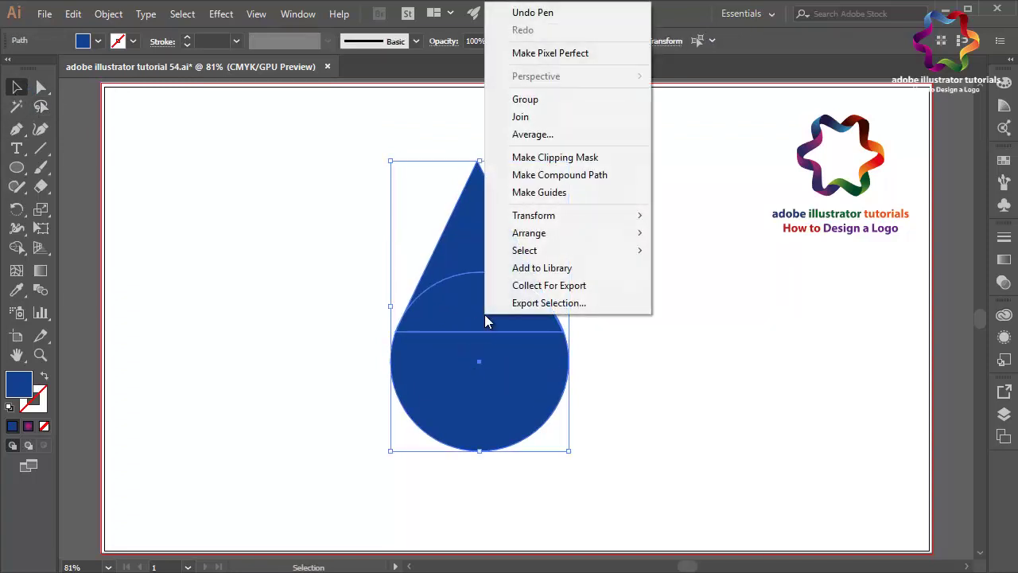
{"action": "left_click", "coordinate": [591, 104]}
{"action": "left_click", "coordinate": [80, 183]}
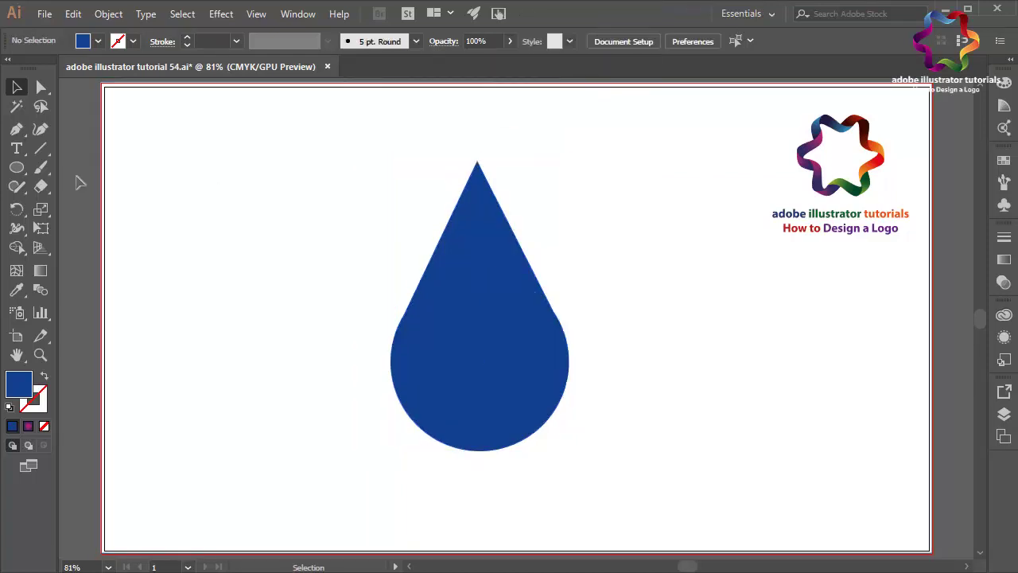
Draw a wide ellipse left of the drop and paste a copy in front of it
{"action": "left_click", "coordinate": [17, 167]}
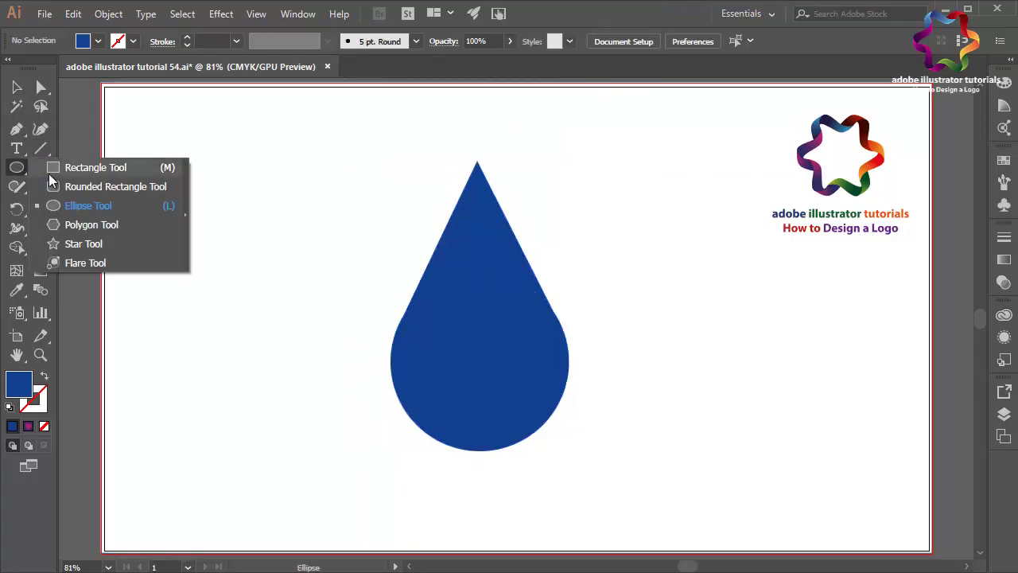
{"action": "left_click", "coordinate": [92, 205]}
{"action": "mouse_move", "coordinate": [170, 213]}
{"action": "left_mouse_down"}
{"action": "mouse_move", "coordinate": [370, 296]}
{"action": "mouse_move", "coordinate": [438, 305]}
{"action": "left_mouse_up"}
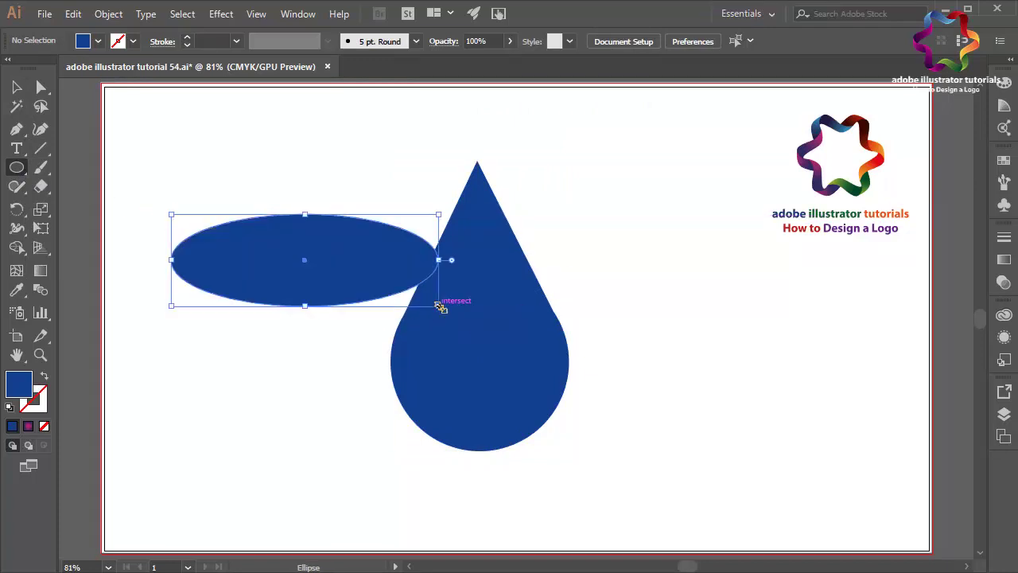
{"action": "left_click", "coordinate": [17, 87]}
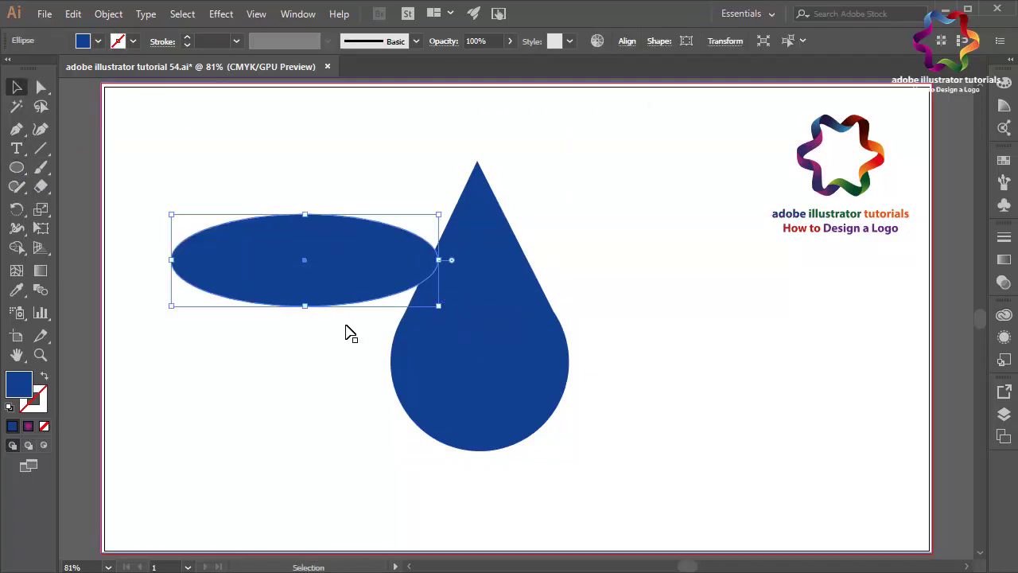
{"action": "left_click", "coordinate": [72, 13]}
{"action": "left_click", "coordinate": [95, 89]}
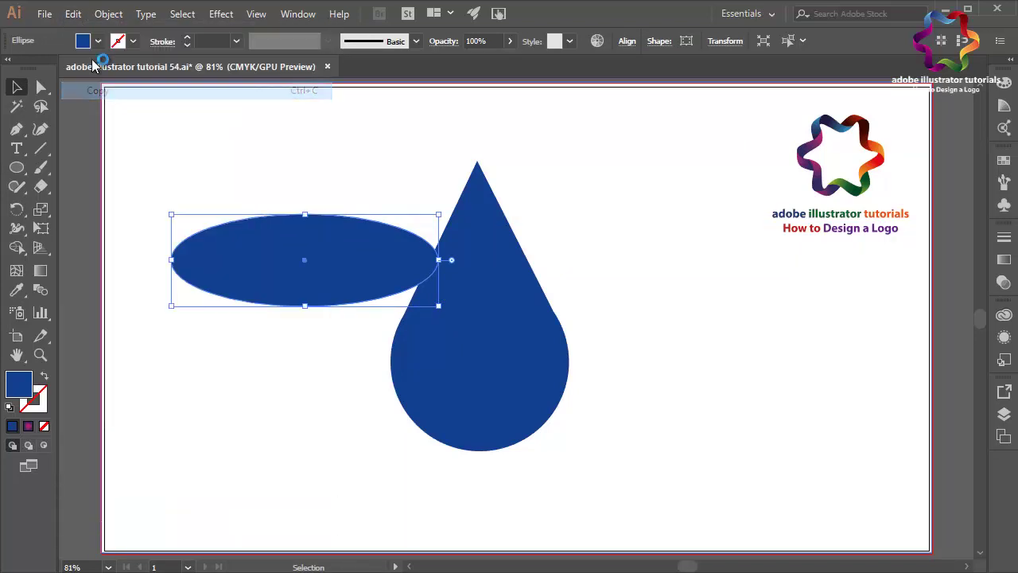
{"action": "left_click", "coordinate": [72, 14]}
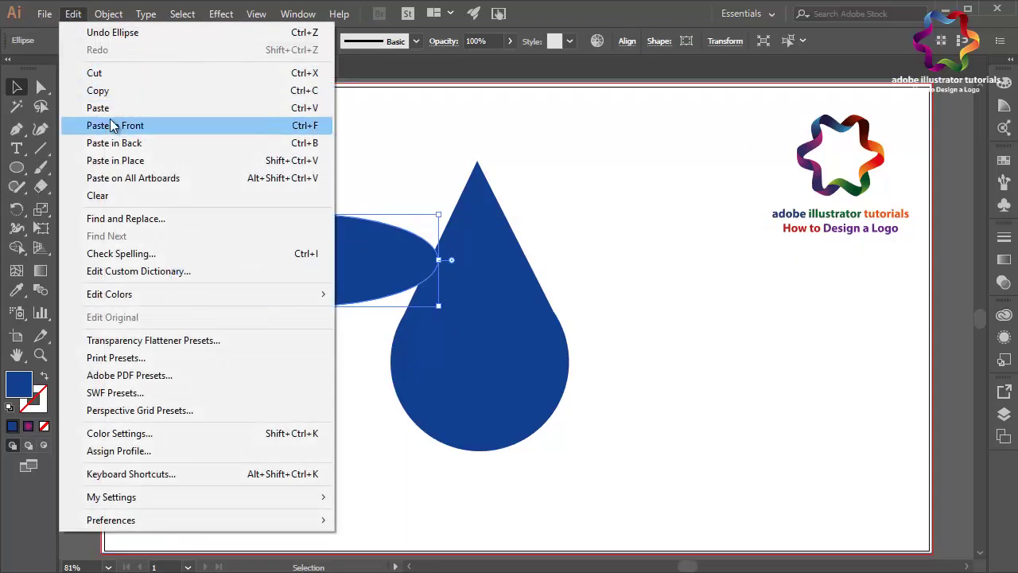
{"action": "left_click", "coordinate": [118, 124]}
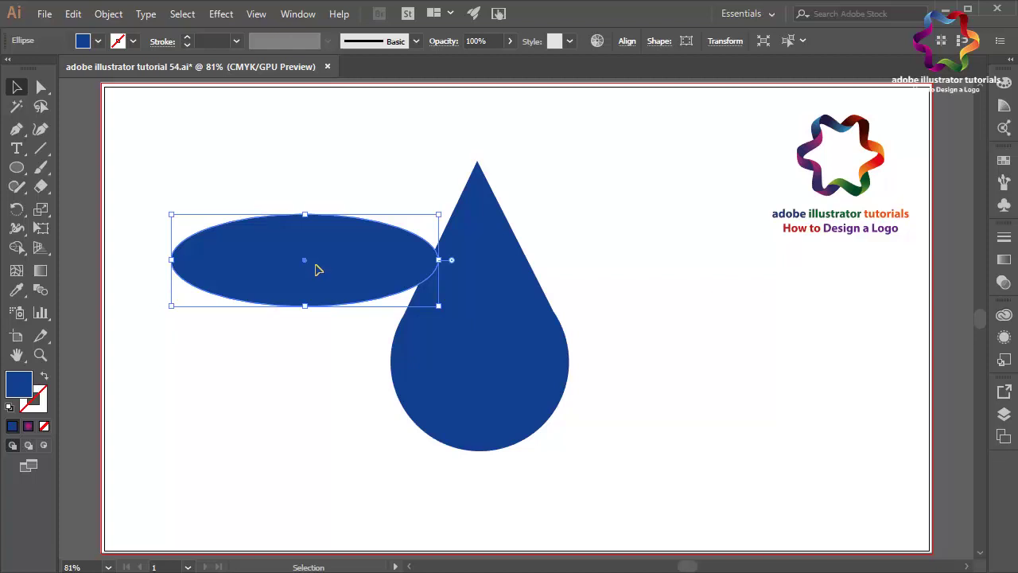
Shrink the copy inside the original and apply Minus Front to form a ring
{"action": "left_click_drag", "start_coordinate": [316, 269], "coordinate": [315, 252]}
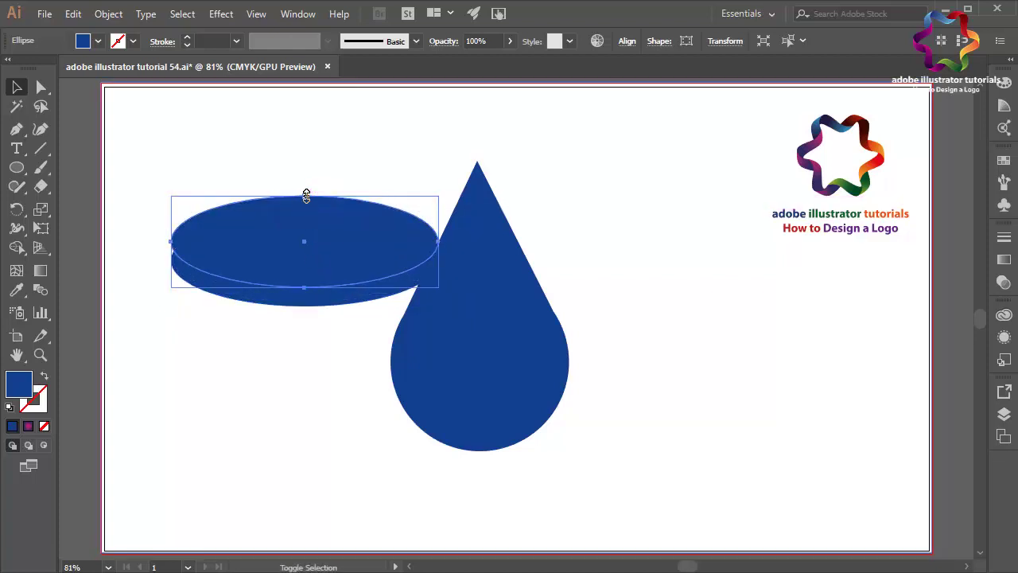
{"action": "left_click_drag", "start_coordinate": [306, 196], "coordinate": [305, 209]}
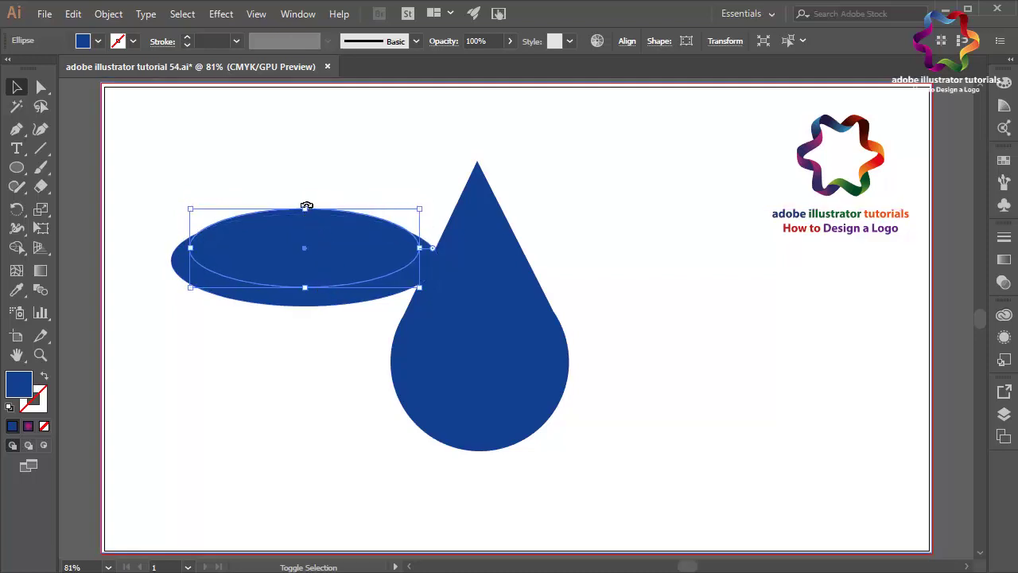
{"action": "left_click_drag", "start_coordinate": [306, 207], "coordinate": [305, 217]}
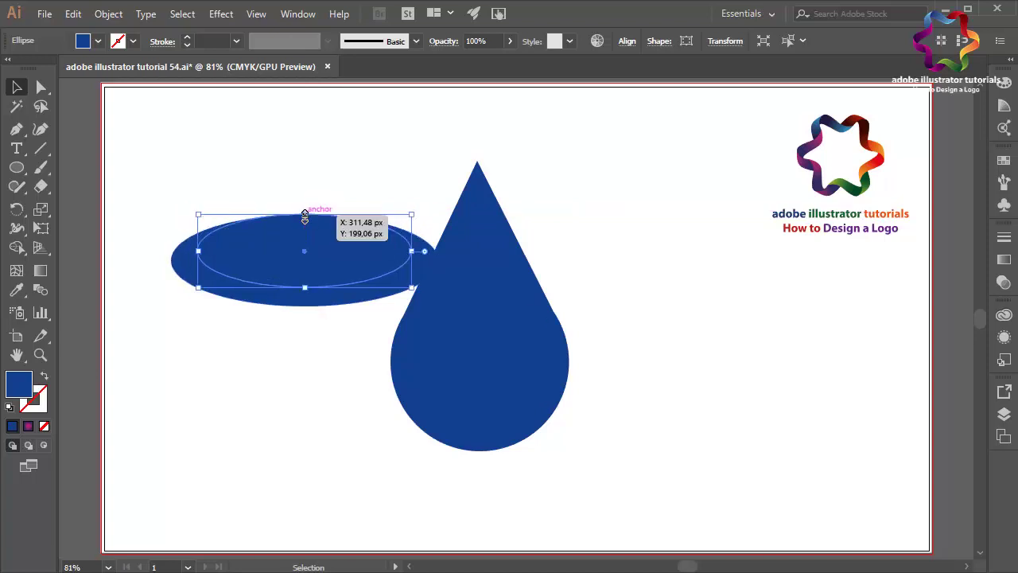
{"action": "left_click", "coordinate": [1005, 514]}
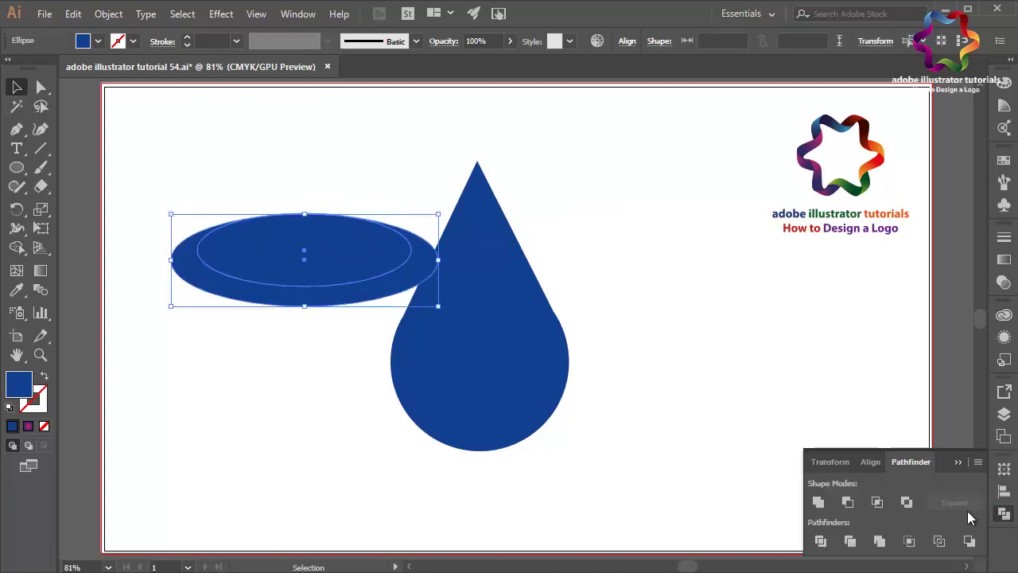
{"action": "left_click", "coordinate": [848, 503]}
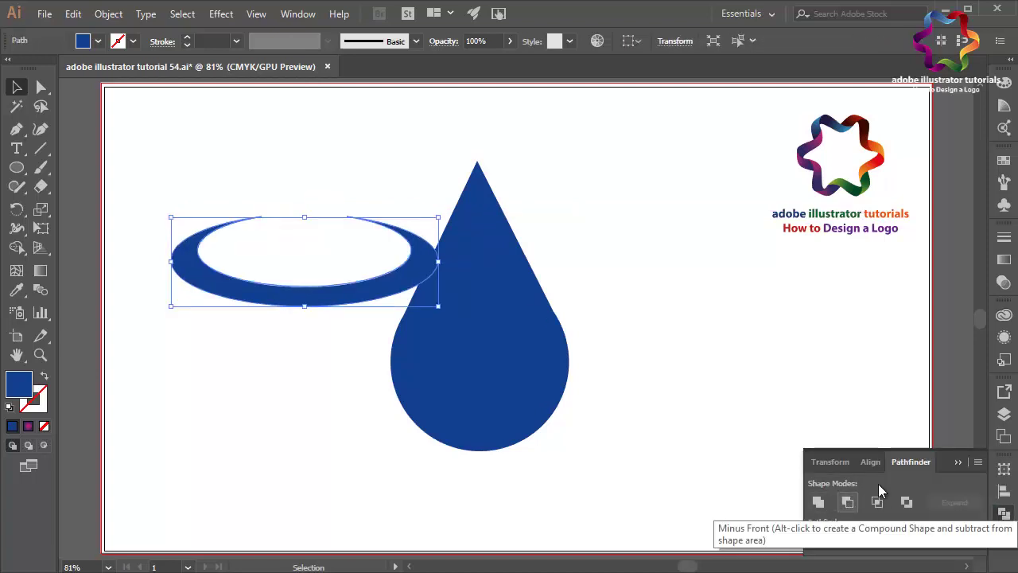
{"action": "left_click", "coordinate": [958, 463]}
Centre the ring across the drop, tilt it diagonally and stretch it wider
{"action": "left_click_drag", "start_coordinate": [374, 300], "coordinate": [525, 327]}
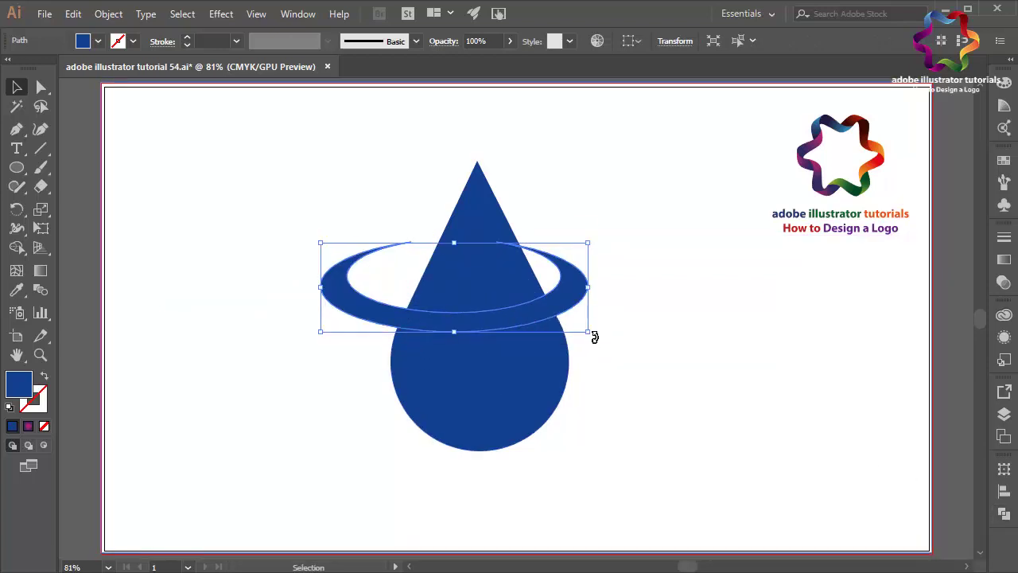
{"action": "left_click_drag", "start_coordinate": [594, 337], "coordinate": [594, 271]}
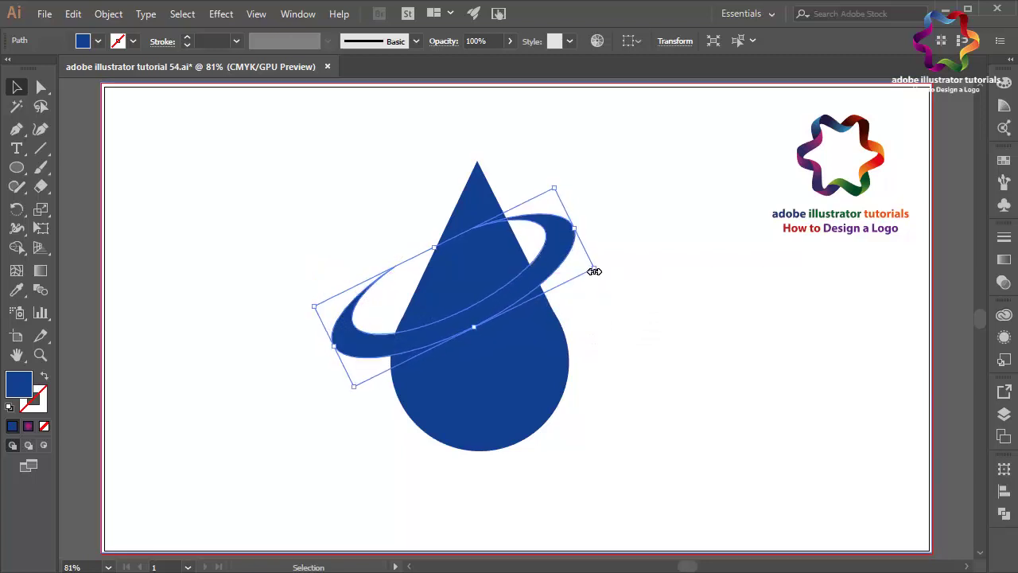
{"action": "mouse_move", "coordinate": [554, 266]}
{"action": "left_mouse_down"}
{"action": "mouse_move", "coordinate": [583, 264]}
{"action": "mouse_move", "coordinate": [561, 275]}
{"action": "left_mouse_up"}
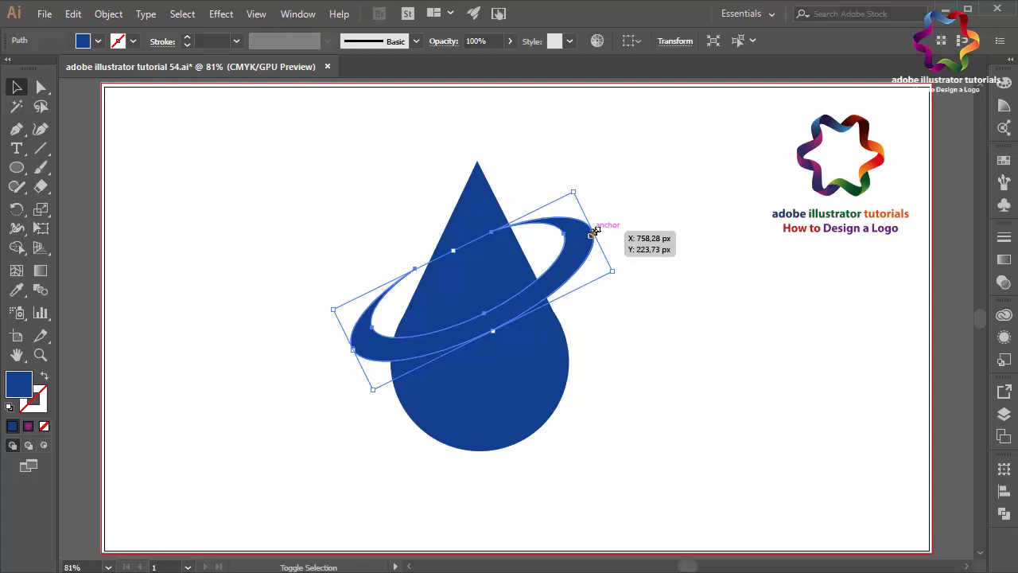
{"action": "left_click_drag", "start_coordinate": [594, 232], "coordinate": [660, 203]}
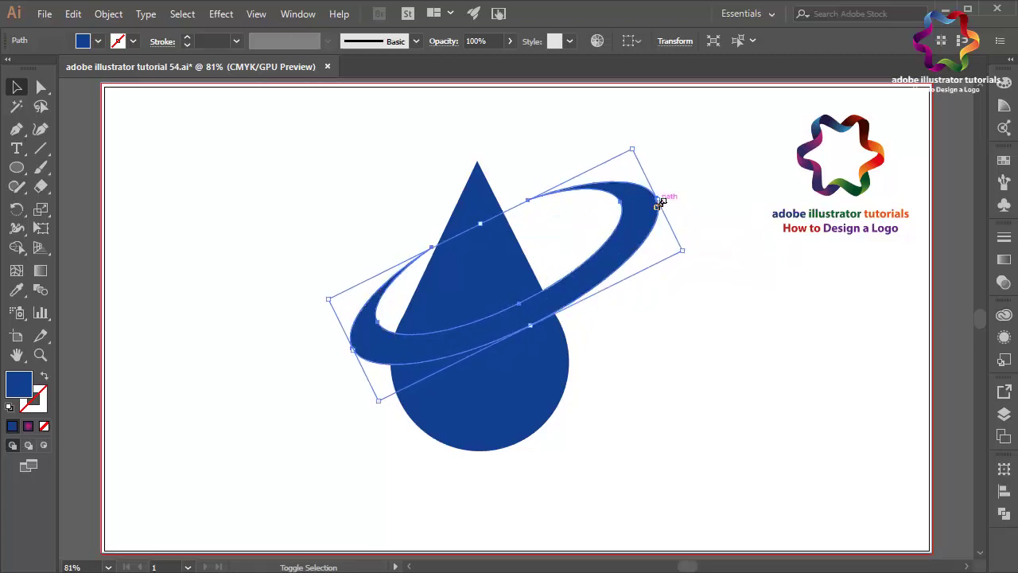
{"action": "left_click_drag", "start_coordinate": [625, 244], "coordinate": [589, 262]}
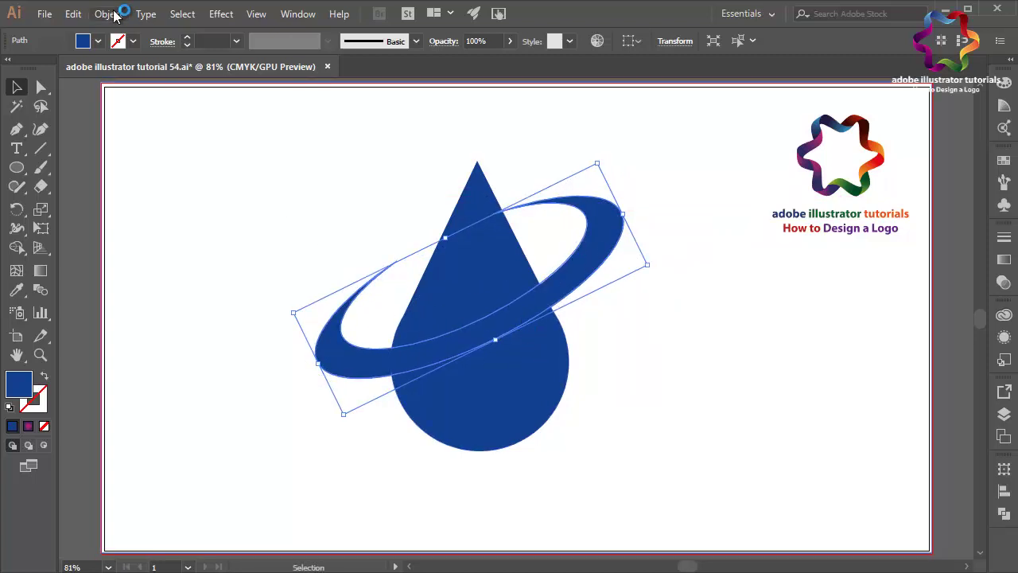
Copy the ring and paste an identical copy in front of it
{"action": "left_click", "coordinate": [81, 17]}
{"action": "left_click", "coordinate": [127, 90]}
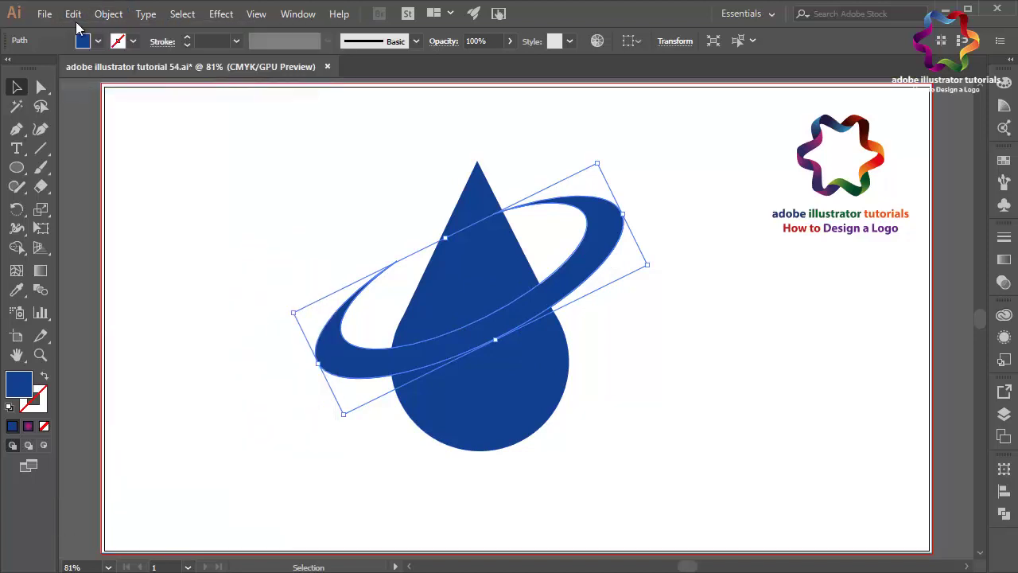
{"action": "left_click", "coordinate": [73, 16]}
{"action": "left_click", "coordinate": [128, 126]}
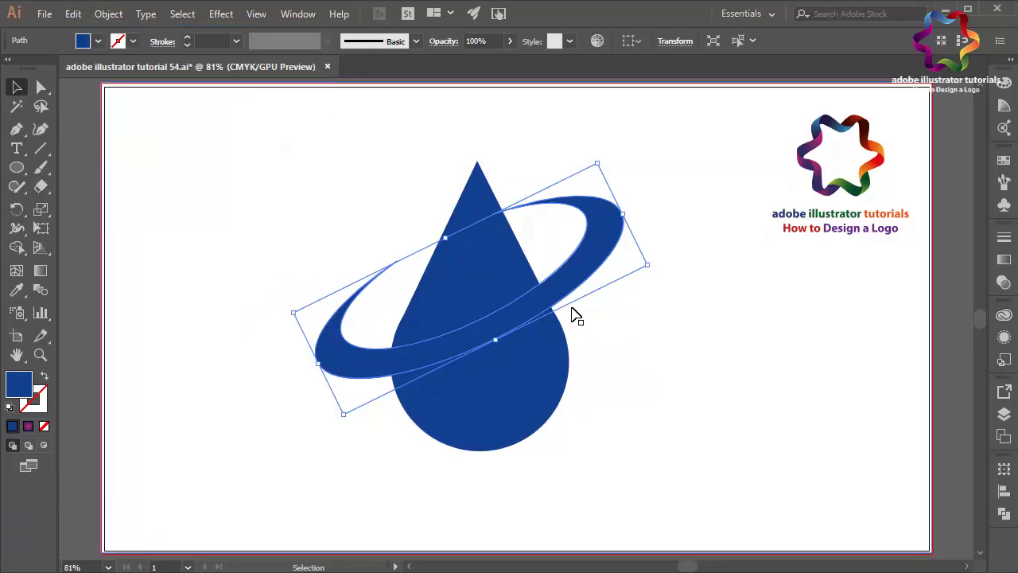
Unite the circle and triangle into one teardrop with Pathfinder
{"action": "left_click", "coordinate": [541, 387]}
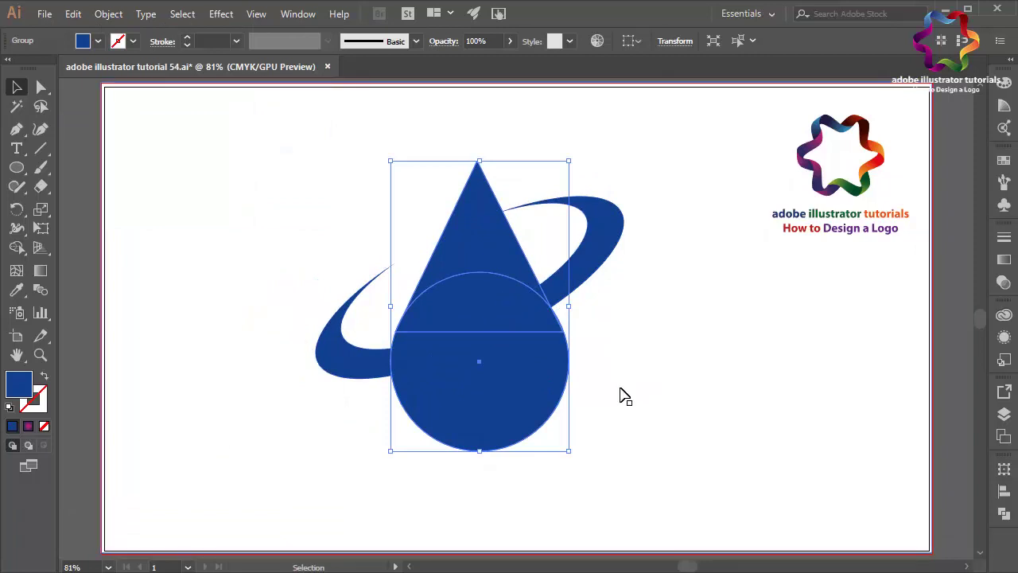
{"action": "left_click", "coordinate": [1007, 516]}
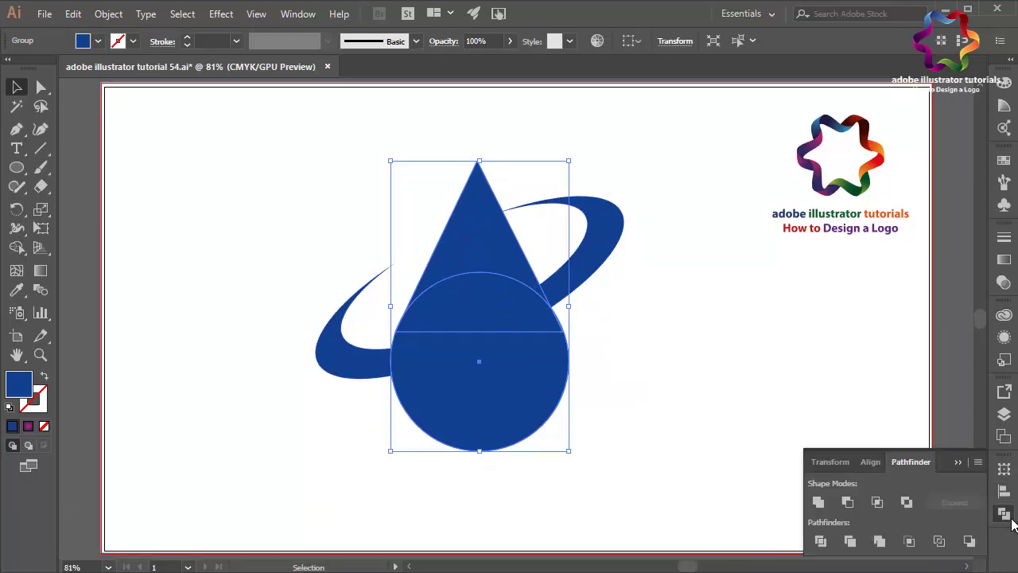
{"action": "left_click", "coordinate": [820, 504]}
{"action": "left_click", "coordinate": [958, 462]}
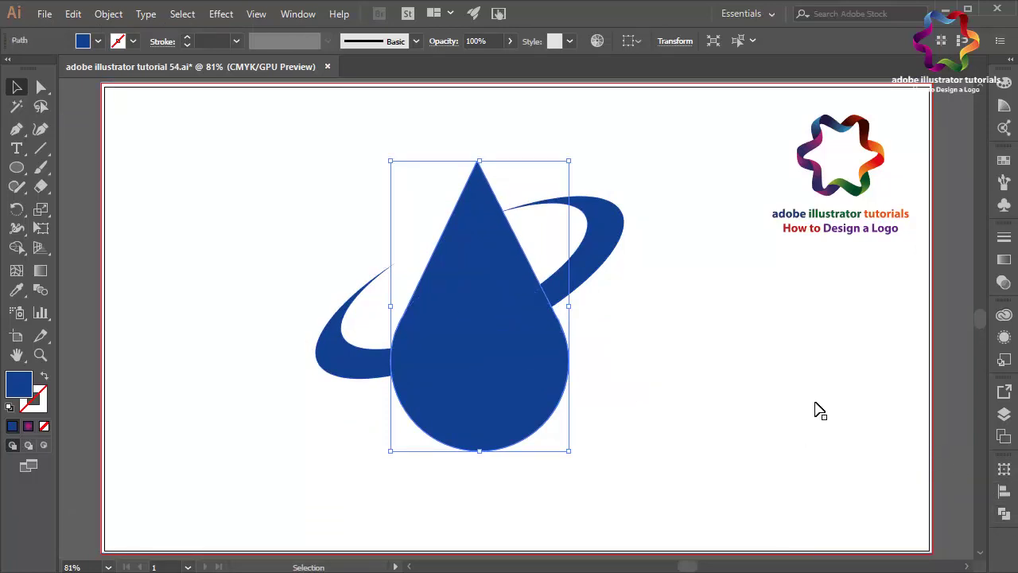
Cut the ring copy out of the teardrop using Minus Front
{"action": "left_click", "coordinate": [597, 280]}
{"action": "left_click", "coordinate": [525, 400], "text": "shift"}
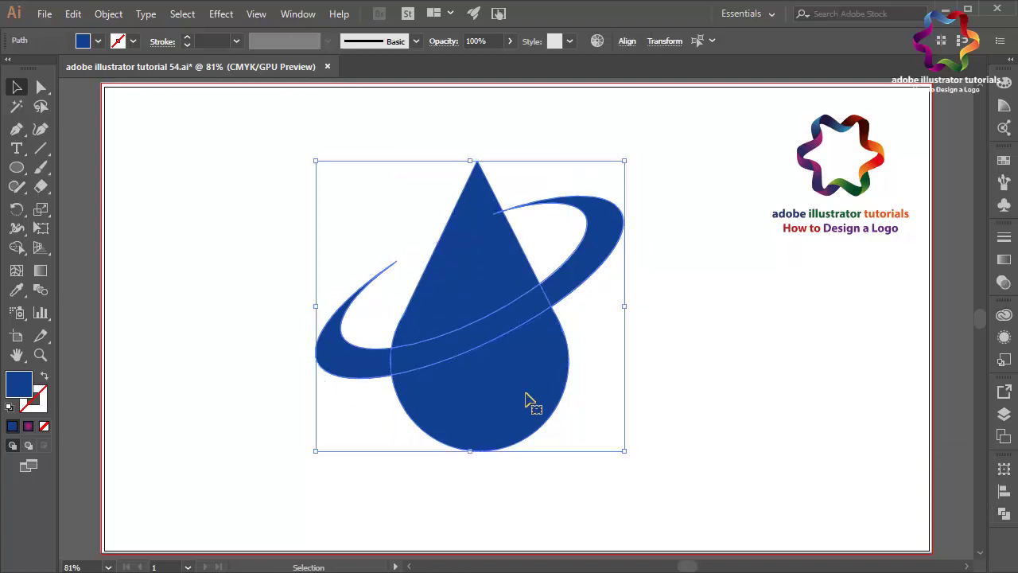
{"action": "left_click", "coordinate": [1008, 516]}
{"action": "left_click", "coordinate": [851, 503]}
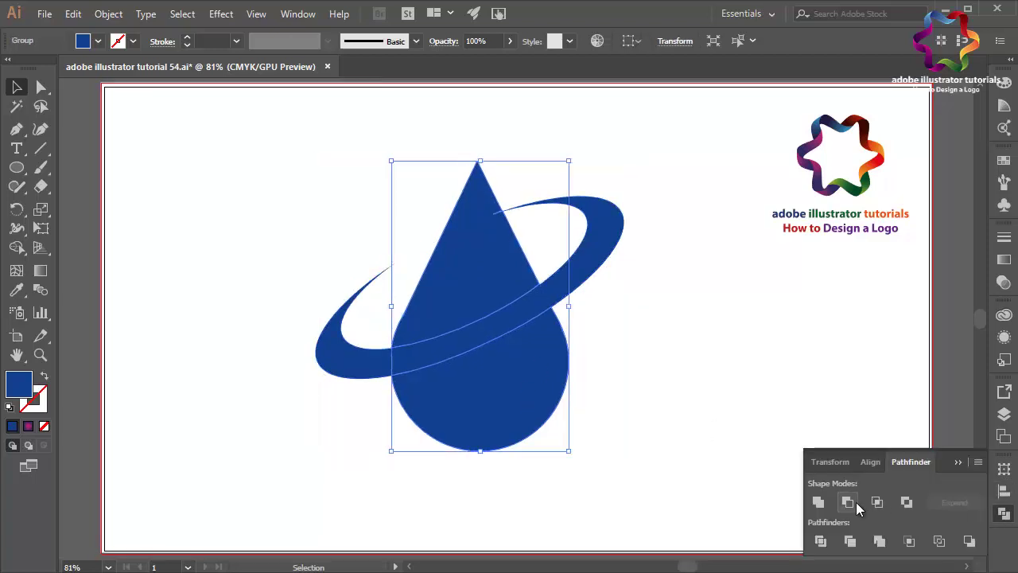
Ungroup the cut teardrop and shift the ring down-right to leave a white gap
{"action": "left_click", "coordinate": [963, 464]}
{"action": "right_click", "coordinate": [594, 351]}
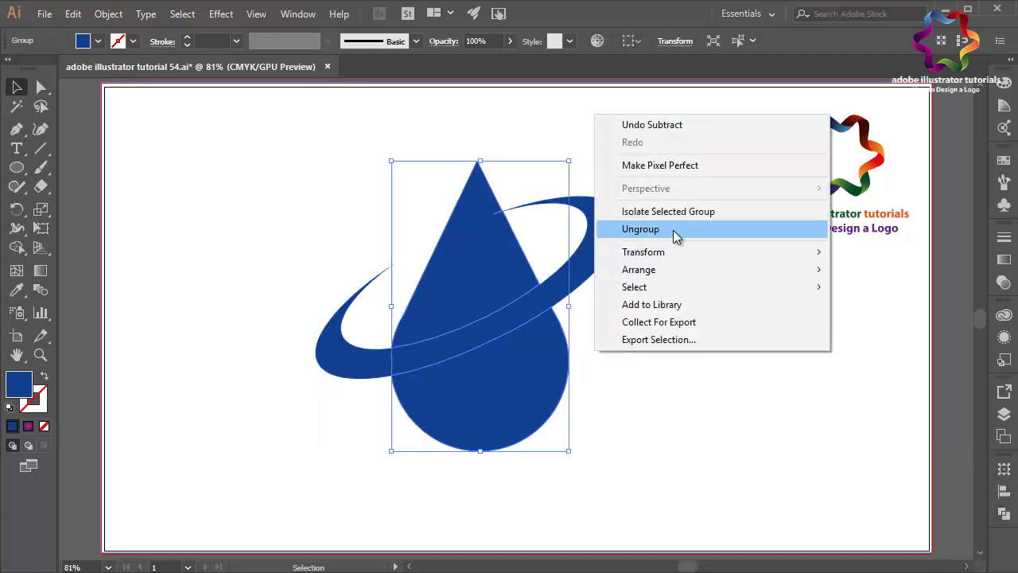
{"action": "left_click", "coordinate": [674, 231]}
{"action": "left_click", "coordinate": [958, 288]}
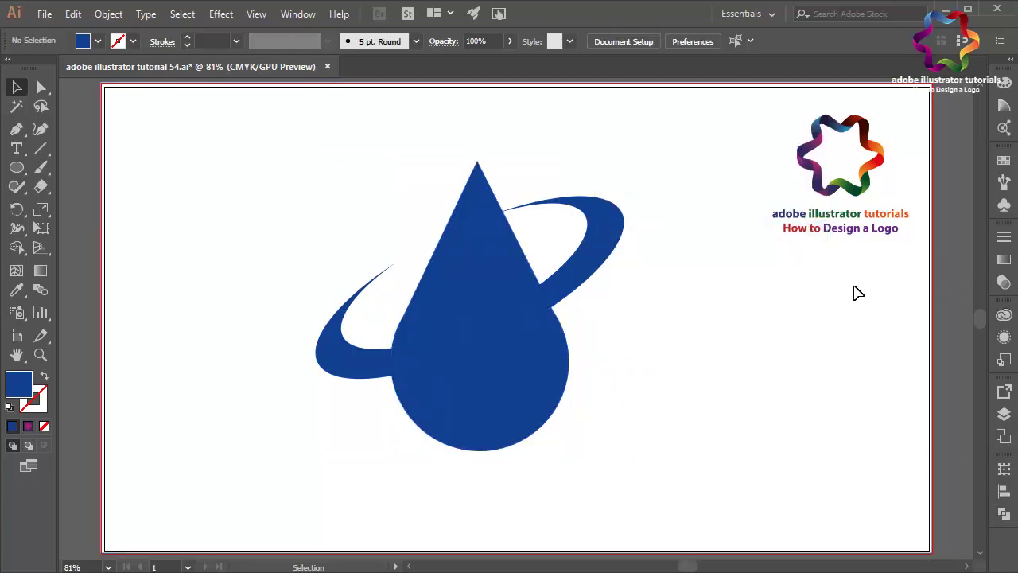
{"action": "left_click", "coordinate": [538, 303]}
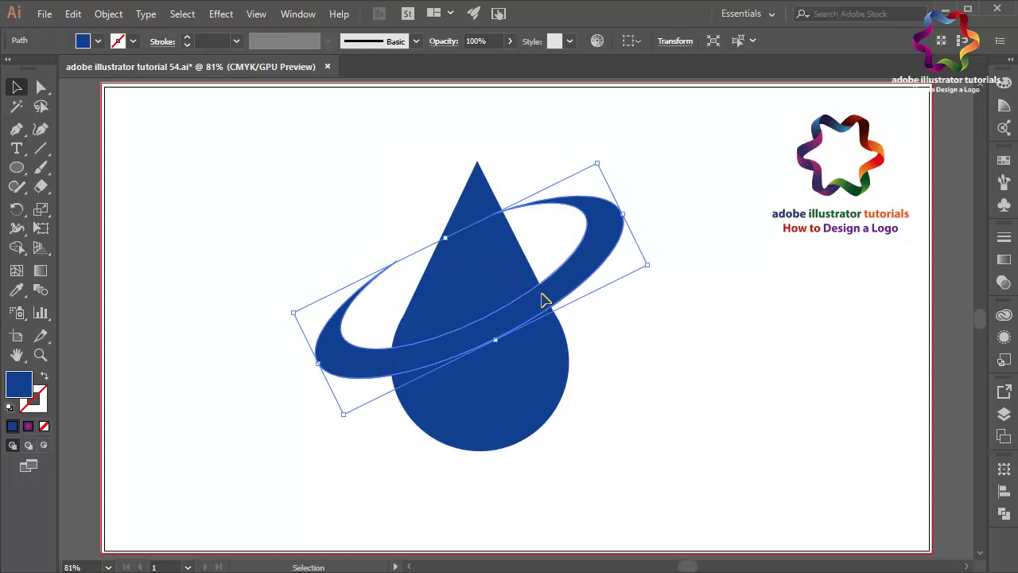
{"action": "left_click_drag", "start_coordinate": [541, 300], "coordinate": [552, 315]}
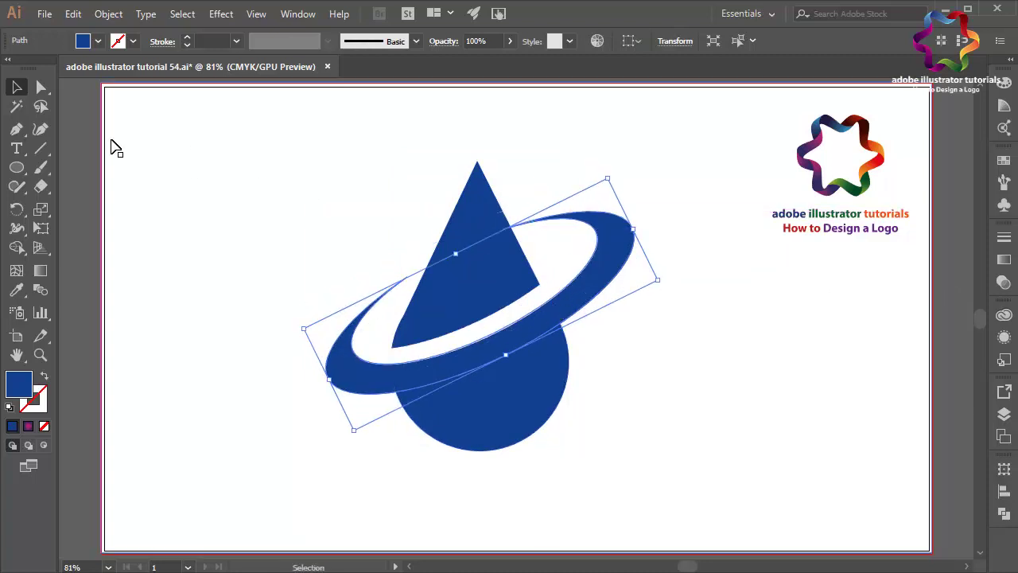
{"action": "left_click", "coordinate": [16, 167]}
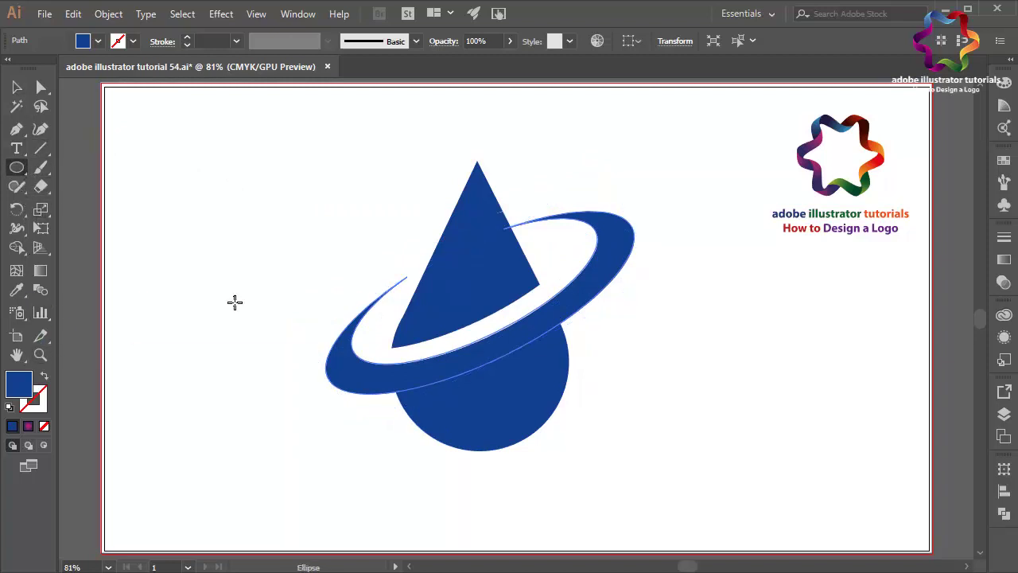
Draw a tiny circle at the cone tip filled light grey C1C1C1
{"action": "left_click_drag", "start_coordinate": [479, 160], "coordinate": [472, 169]}
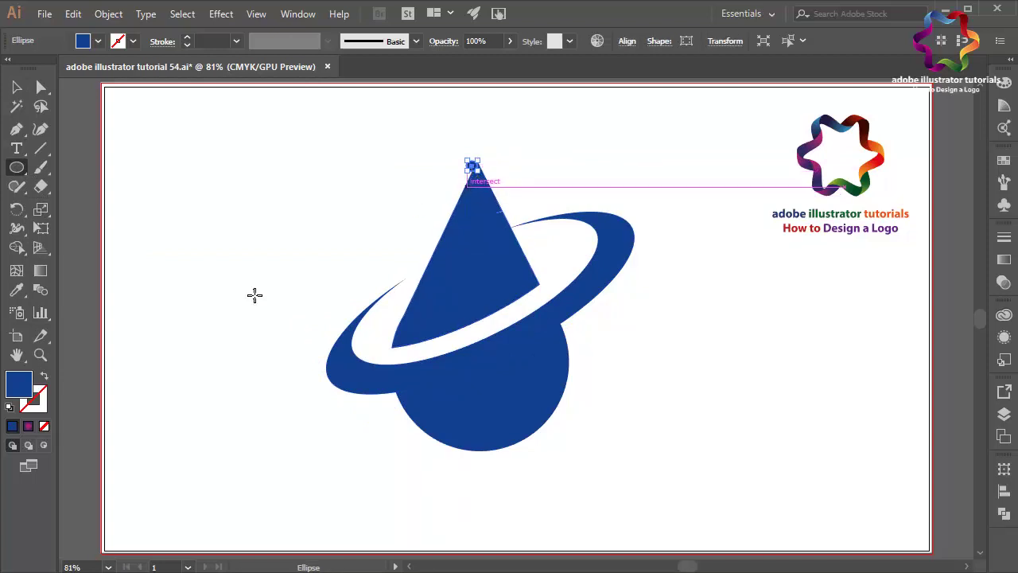
{"action": "double_click", "coordinate": [22, 387]}
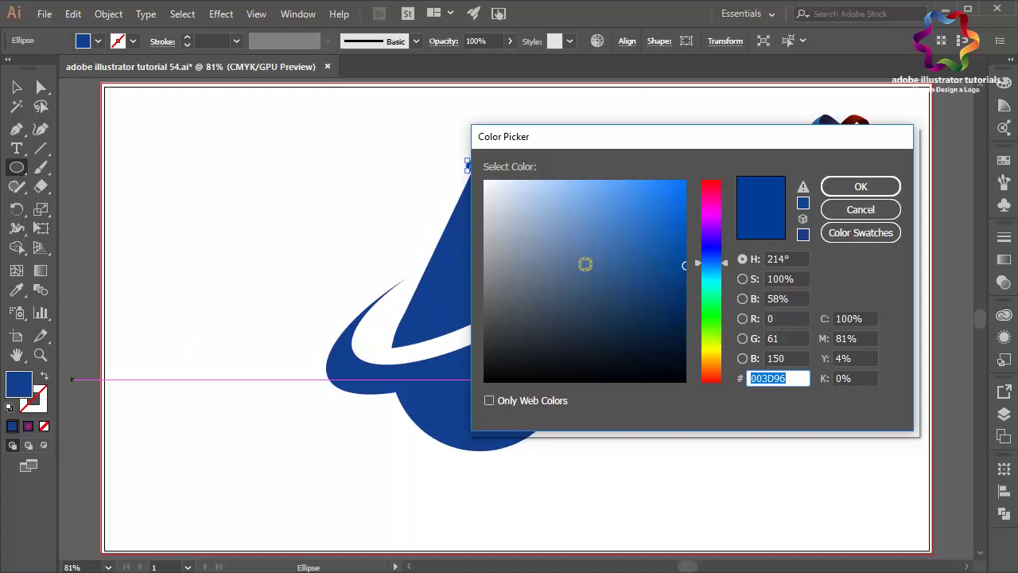
{"action": "left_click_drag", "start_coordinate": [585, 264], "coordinate": [473, 229]}
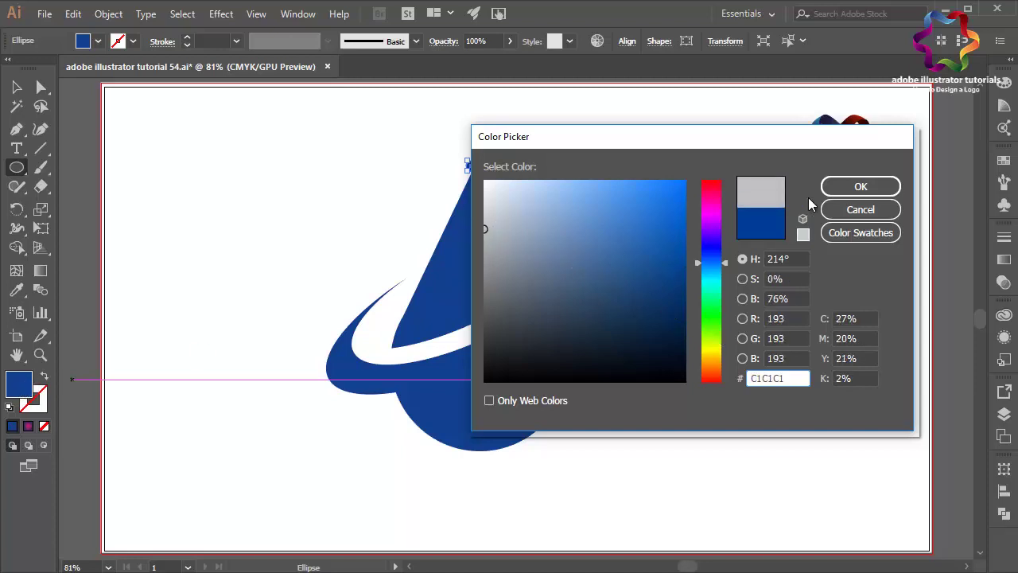
{"action": "left_click", "coordinate": [859, 187]}
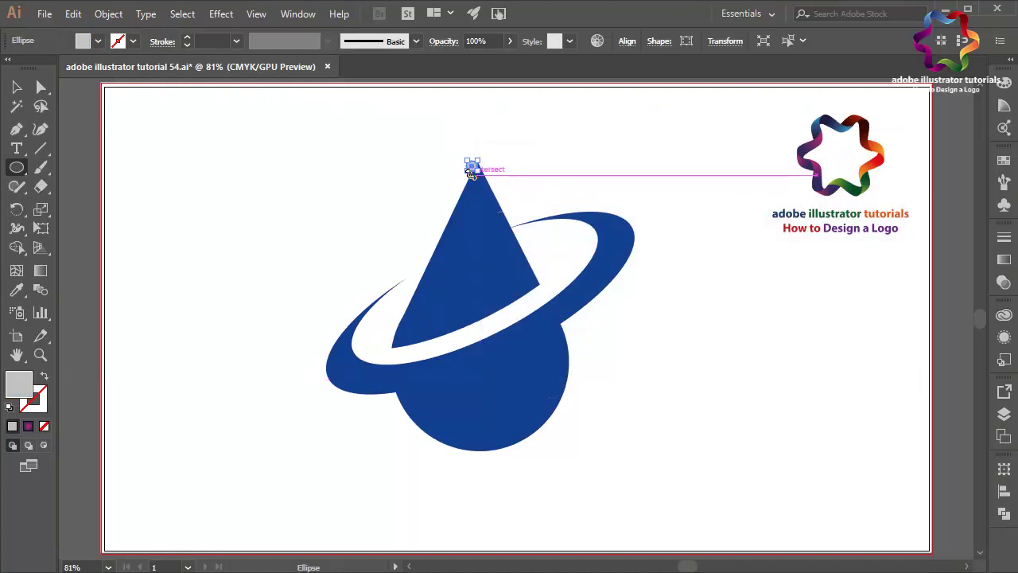
Zoom in and draw several grey bubbles of varied sizes just below the cone tip
{"action": "key", "text": "ctrl+plus"}
{"action": "key", "text": "ctrl+plus"}
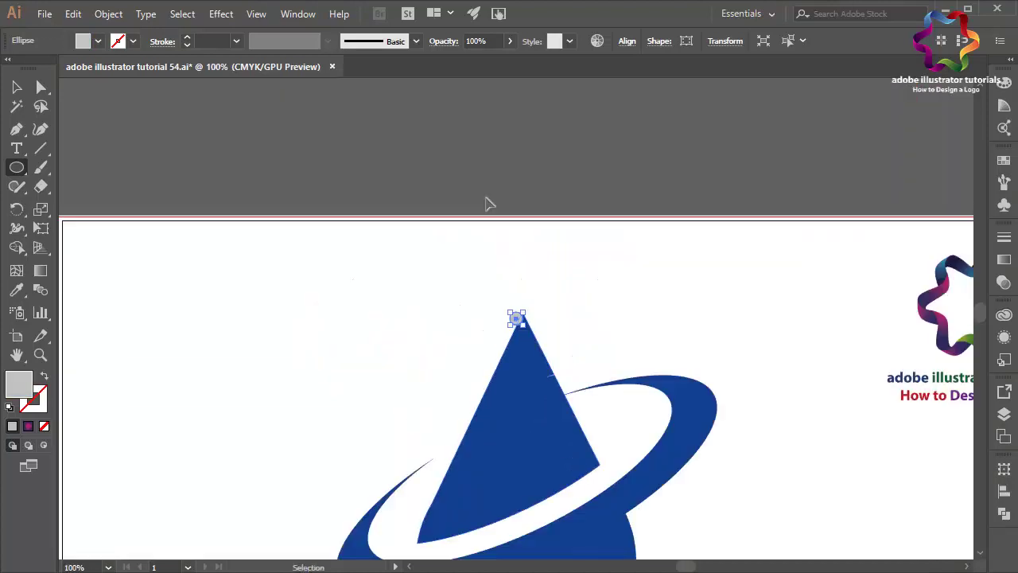
{"action": "scroll", "coordinate": [488, 203], "scroll_direction": "down", "scroll_amount": 1}
{"action": "scroll", "coordinate": [488, 203], "scroll_direction": "down", "scroll_amount": 1}
{"action": "scroll", "coordinate": [492, 201], "scroll_direction": "down", "scroll_amount": 4}
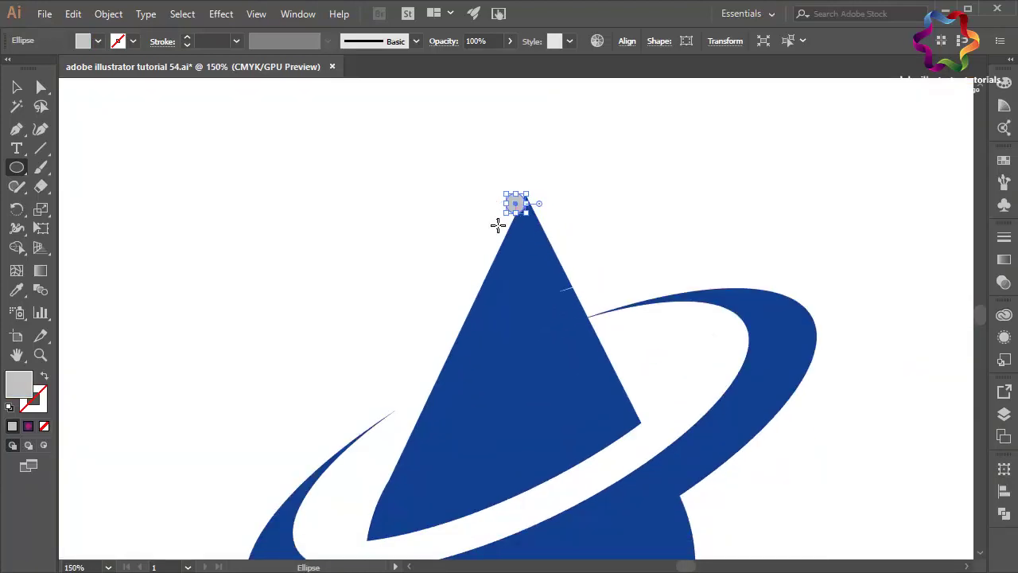
{"action": "left_click_drag", "start_coordinate": [505, 223], "coordinate": [542, 254]}
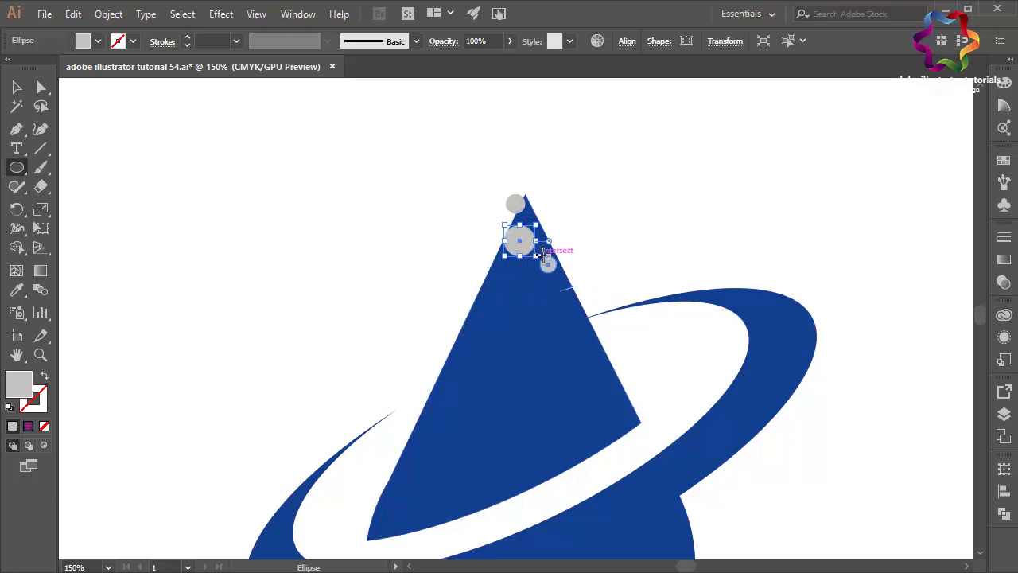
{"action": "left_click_drag", "start_coordinate": [533, 212], "coordinate": [531, 212]}
{"action": "mouse_move", "coordinate": [492, 266]}
{"action": "left_mouse_down"}
{"action": "mouse_move", "coordinate": [507, 299]}
{"action": "mouse_move", "coordinate": [509, 283]}
{"action": "mouse_move", "coordinate": [558, 314]}
{"action": "left_mouse_up"}
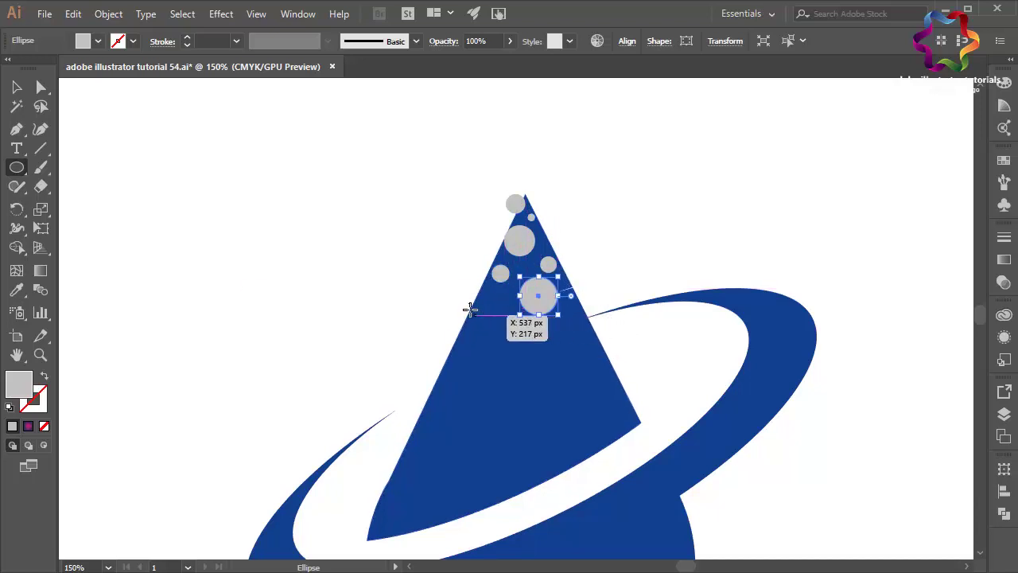
{"action": "left_click_drag", "start_coordinate": [470, 309], "coordinate": [491, 329]}
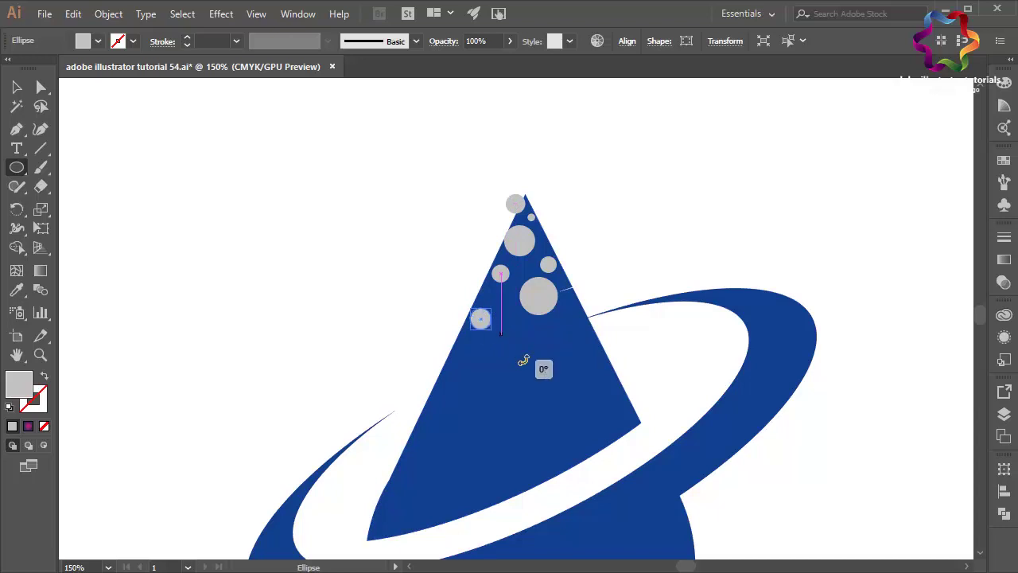
Add more grey bubbles lower on the cone, toward its right edge and base
{"action": "left_click_drag", "start_coordinate": [516, 338], "coordinate": [585, 408]}
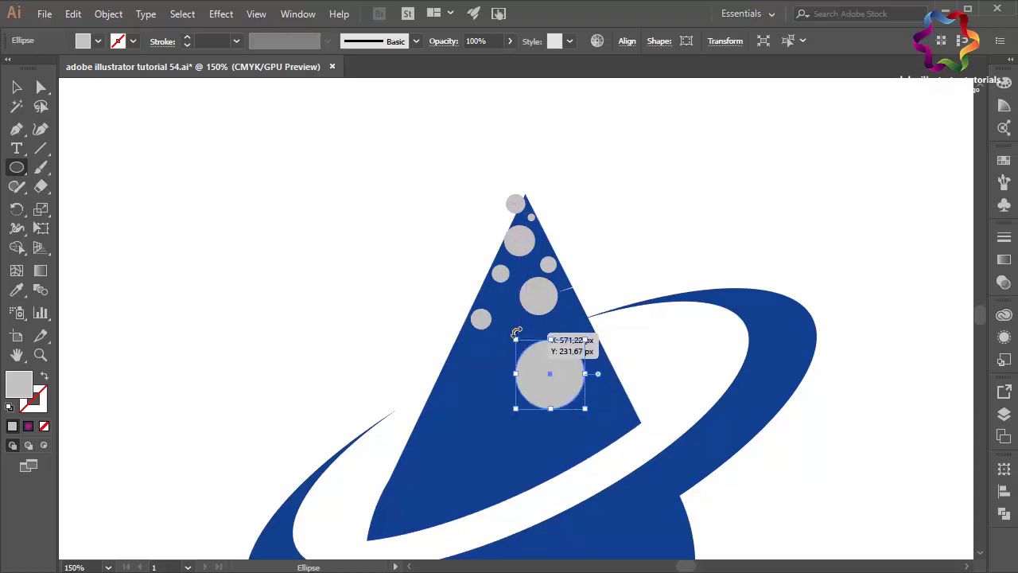
{"action": "left_click_drag", "start_coordinate": [499, 315], "coordinate": [510, 325]}
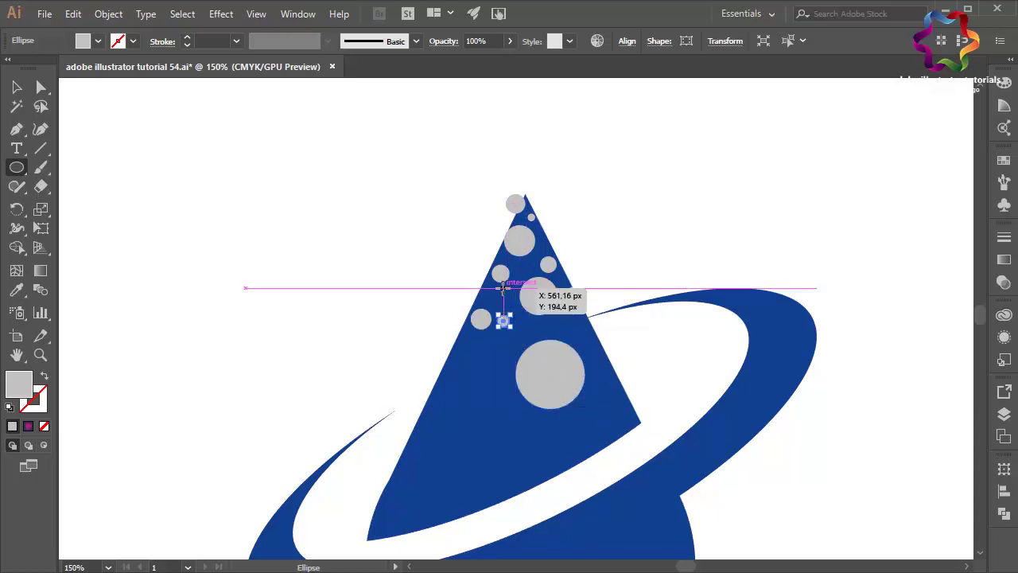
{"action": "key", "text": "ctrl+z"}
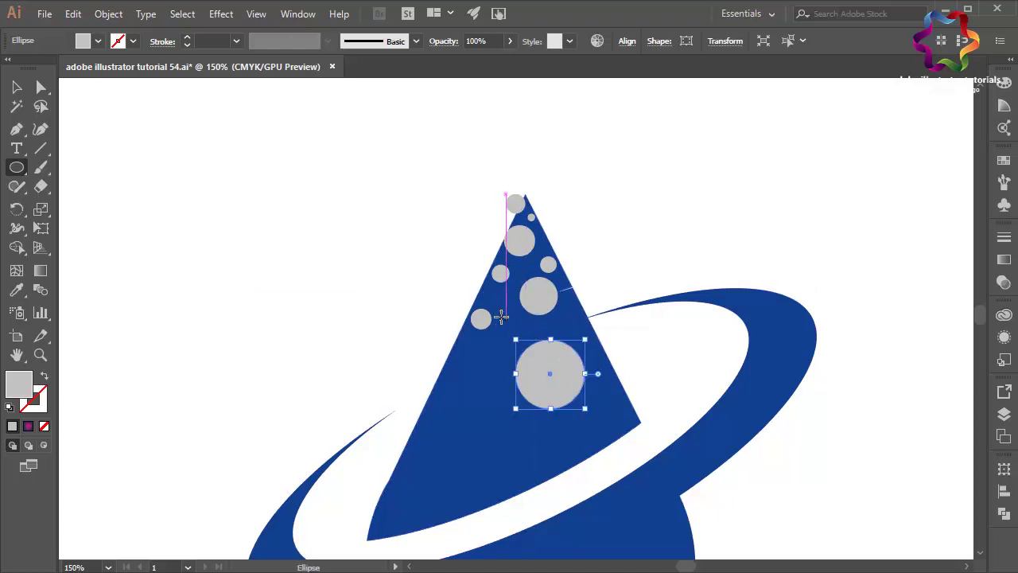
{"action": "left_click_drag", "start_coordinate": [517, 340], "coordinate": [517, 339]}
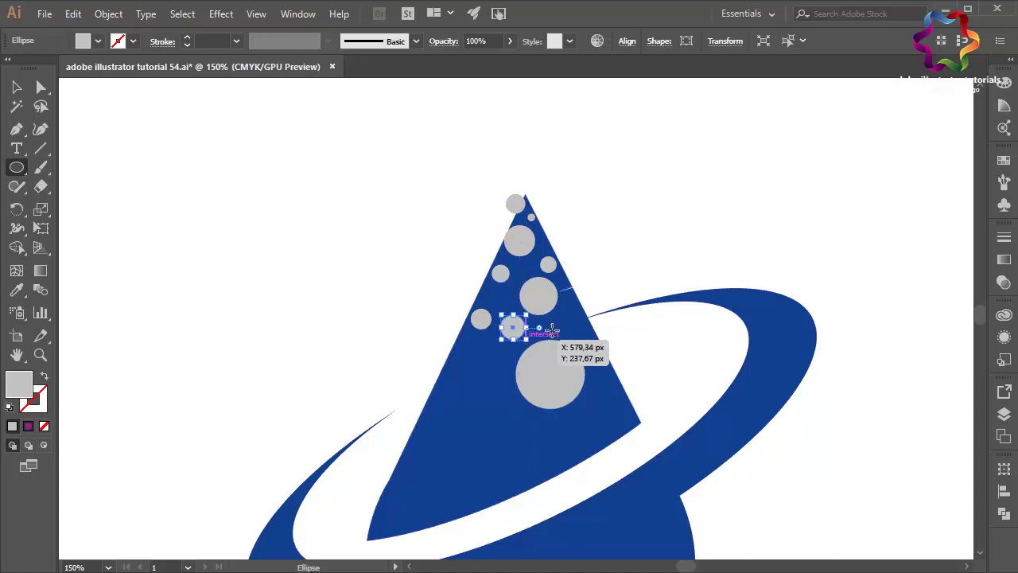
{"action": "left_click_drag", "start_coordinate": [564, 312], "coordinate": [581, 320]}
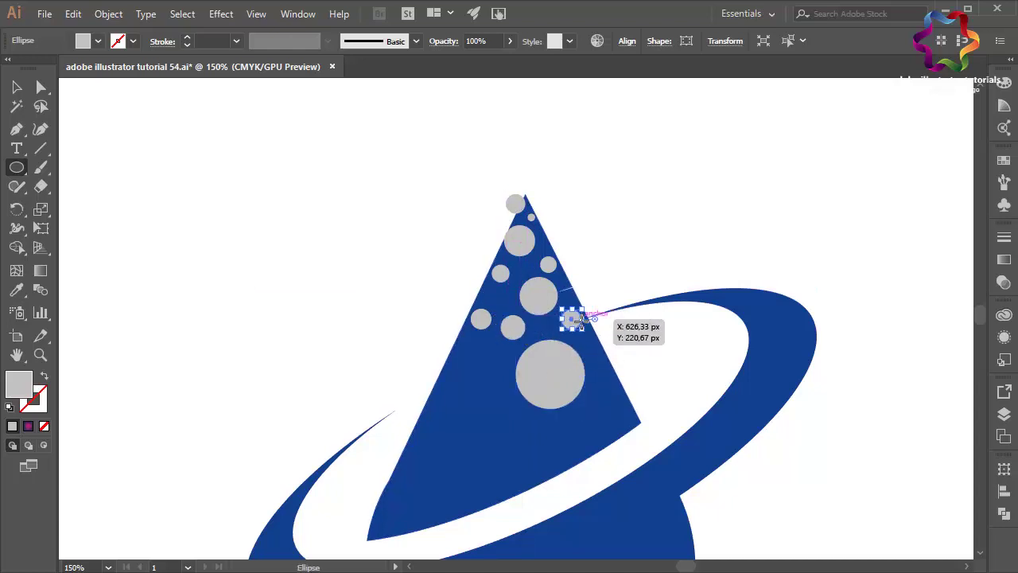
{"action": "mouse_move", "coordinate": [594, 368]}
{"action": "left_mouse_down"}
{"action": "mouse_move", "coordinate": [612, 385]}
{"action": "mouse_move", "coordinate": [630, 438]}
{"action": "left_mouse_up"}
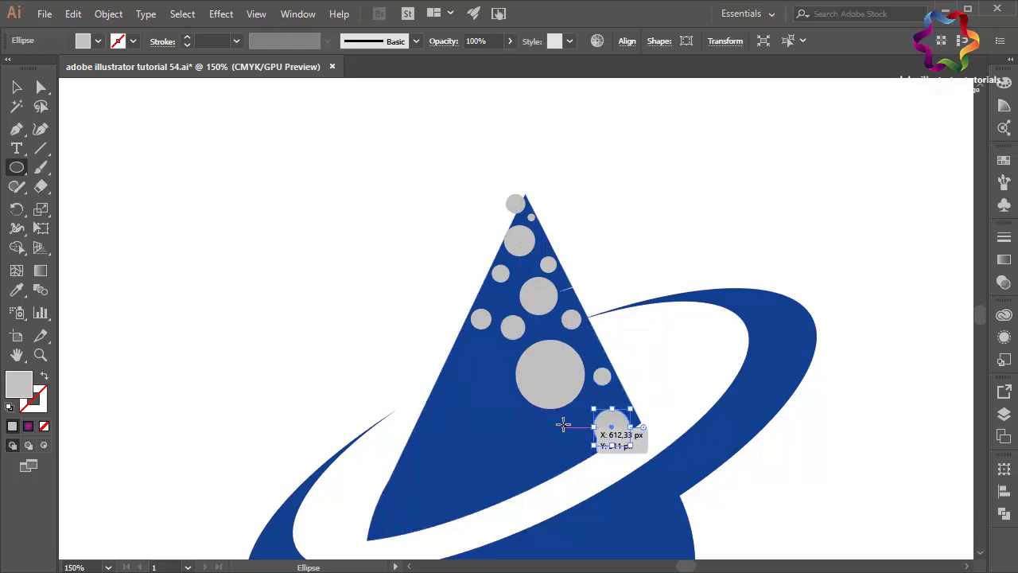
{"action": "left_click_drag", "start_coordinate": [549, 415], "coordinate": [574, 438]}
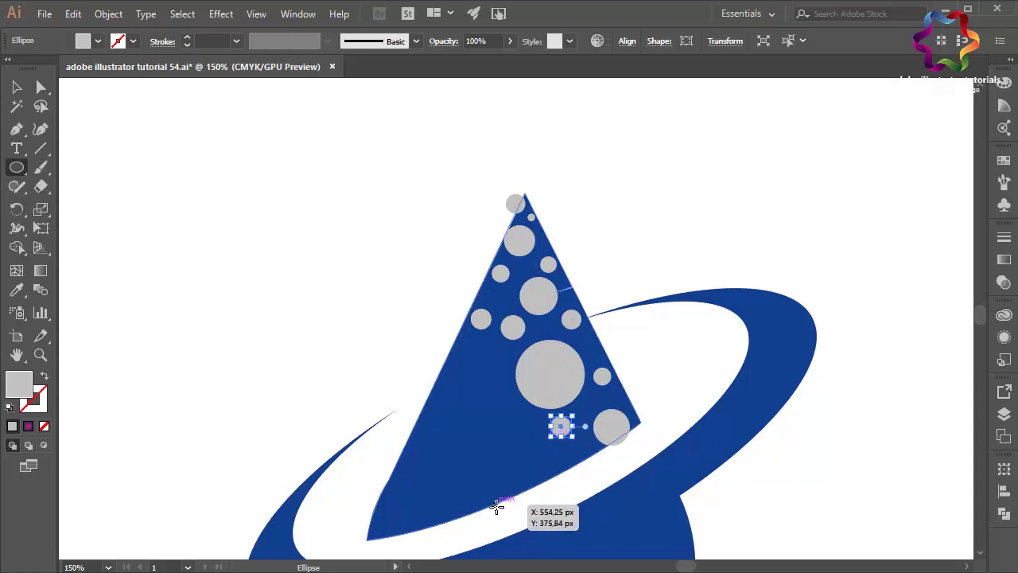
{"action": "left_click_drag", "start_coordinate": [532, 437], "coordinate": [484, 483]}
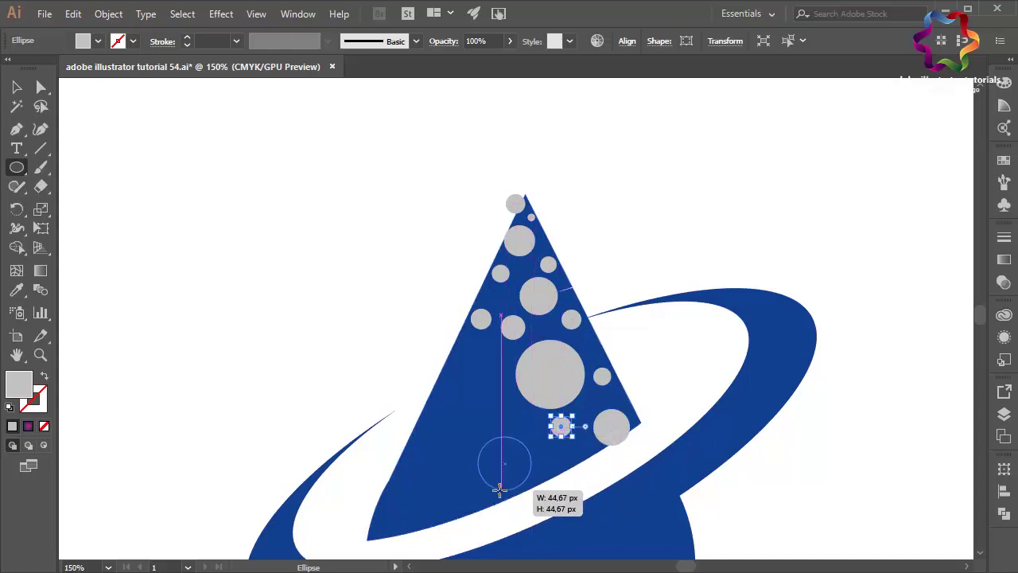
{"action": "left_click_drag", "start_coordinate": [548, 450], "coordinate": [576, 472]}
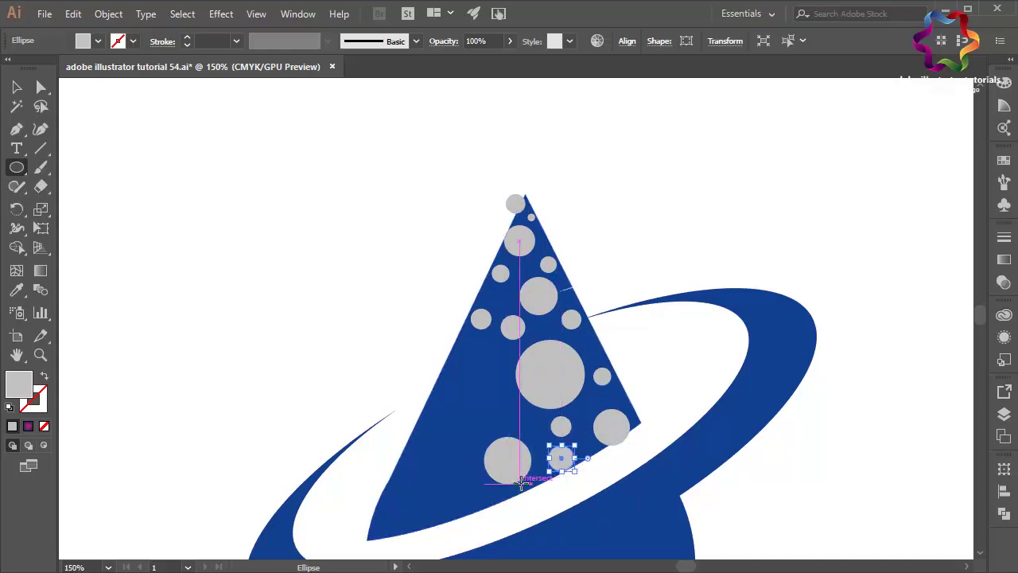
Add five more grey circles across the cone, including a large one near its lower-left tip
{"action": "scroll", "coordinate": [521, 481], "scroll_direction": "down", "scroll_amount": 4}
{"action": "scroll", "coordinate": [521, 481], "scroll_direction": "down", "scroll_amount": 5}
{"action": "scroll", "coordinate": [521, 481], "scroll_direction": "up", "scroll_amount": 4}
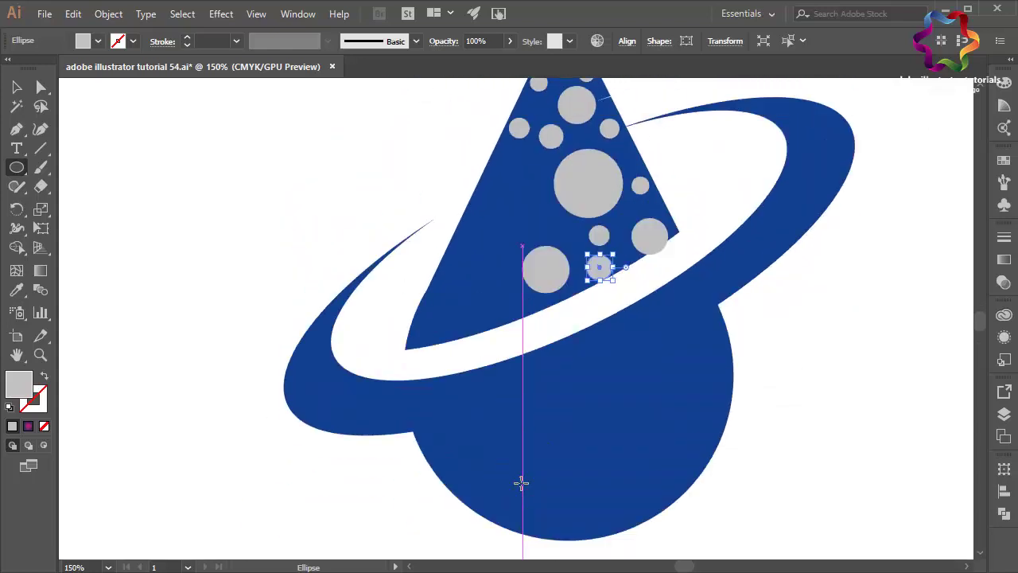
{"action": "scroll", "coordinate": [521, 481], "scroll_direction": "up", "scroll_amount": 2}
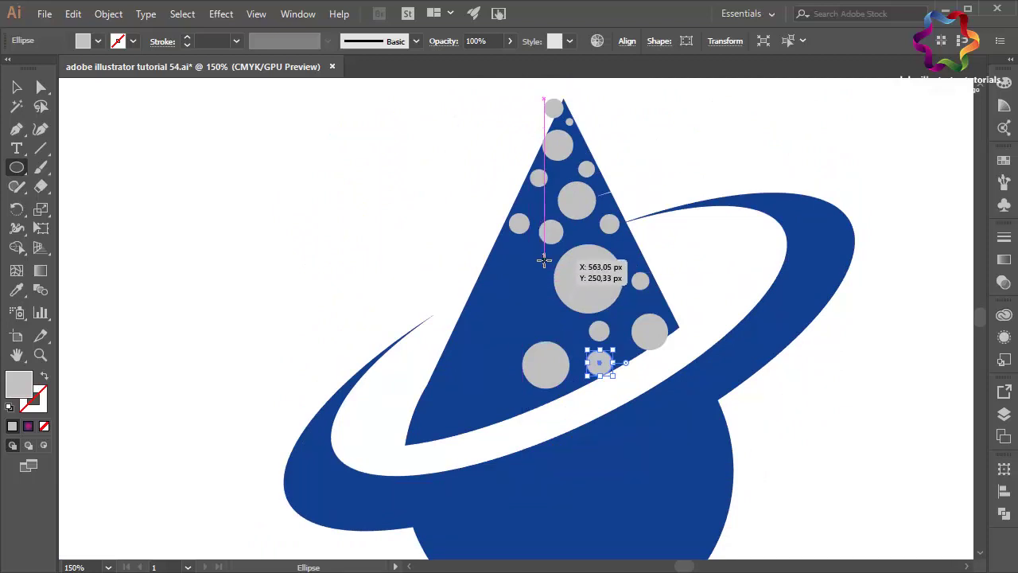
{"action": "left_click_drag", "start_coordinate": [543, 259], "coordinate": [499, 304]}
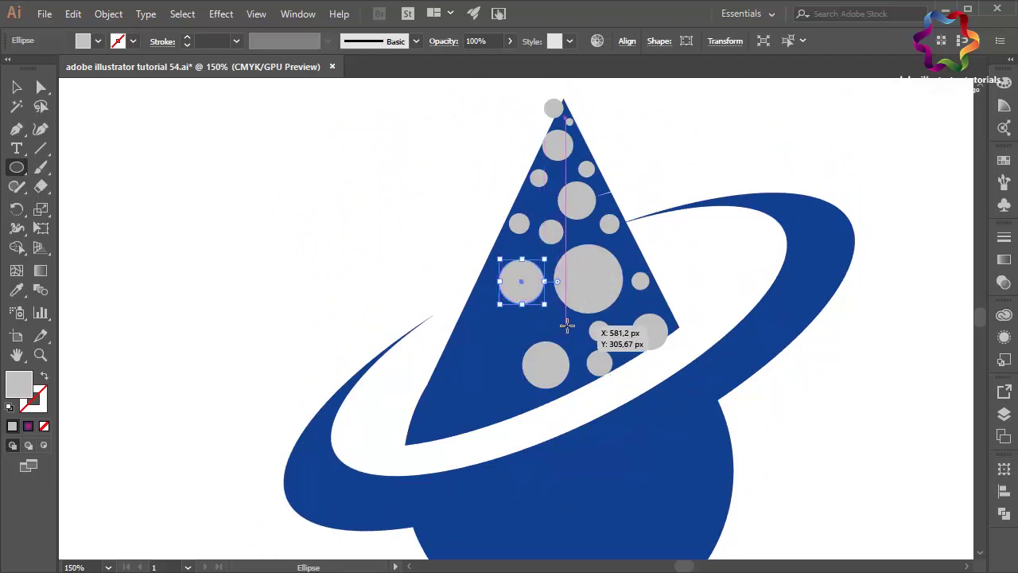
{"action": "mouse_move", "coordinate": [568, 316]}
{"action": "left_mouse_down"}
{"action": "mouse_move", "coordinate": [551, 334]}
{"action": "mouse_move", "coordinate": [484, 355]}
{"action": "mouse_move", "coordinate": [489, 392]}
{"action": "mouse_move", "coordinate": [413, 436]}
{"action": "left_mouse_up"}
{"action": "mouse_move", "coordinate": [478, 396]}
{"action": "left_mouse_down"}
{"action": "mouse_move", "coordinate": [505, 418]}
{"action": "mouse_move", "coordinate": [533, 407]}
{"action": "left_mouse_up"}
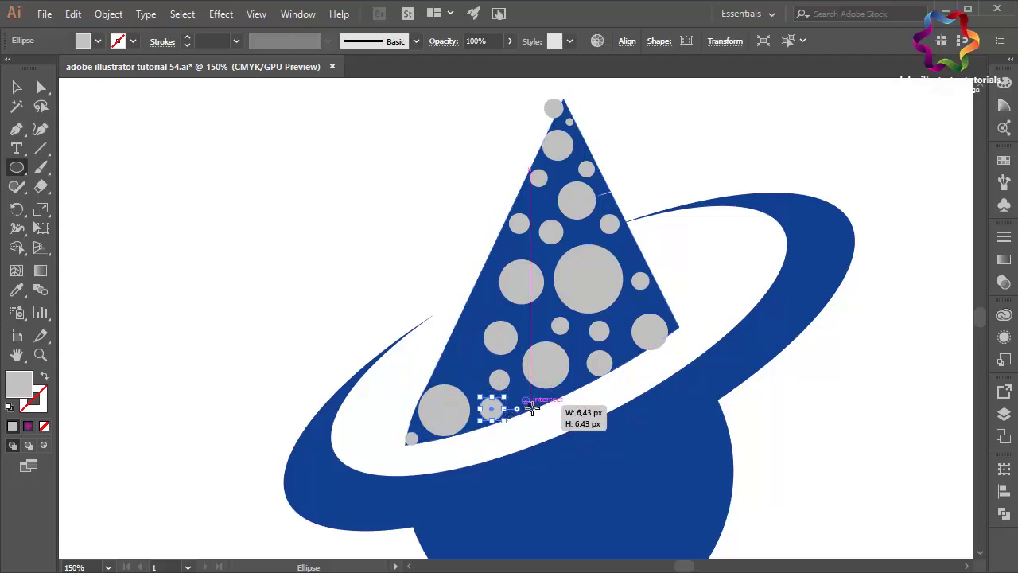
{"action": "left_click_drag", "start_coordinate": [450, 349], "coordinate": [479, 380]}
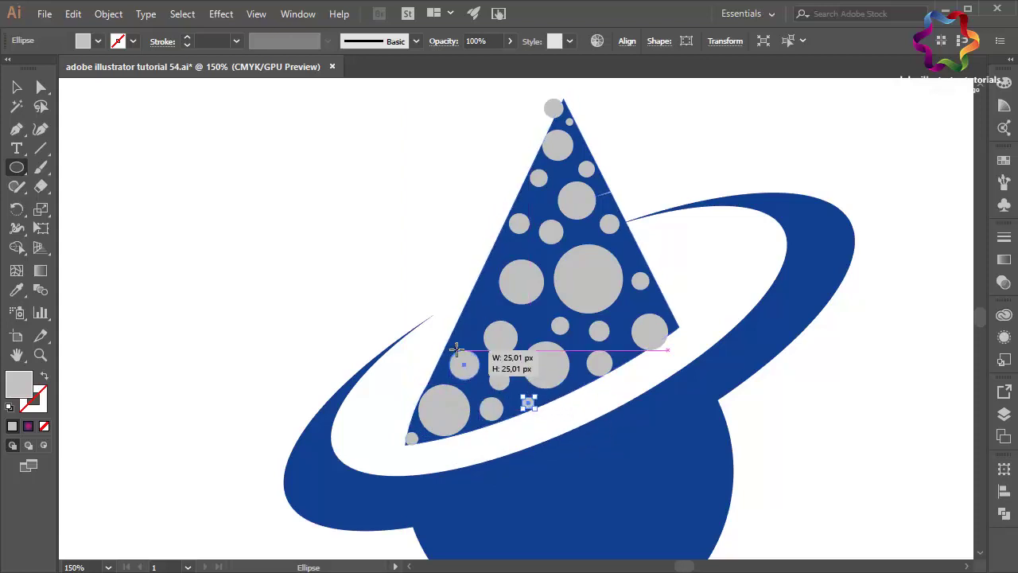
{"action": "mouse_move", "coordinate": [476, 331]}
{"action": "left_mouse_down"}
{"action": "mouse_move", "coordinate": [460, 315]}
{"action": "mouse_move", "coordinate": [475, 276]}
{"action": "left_mouse_up"}
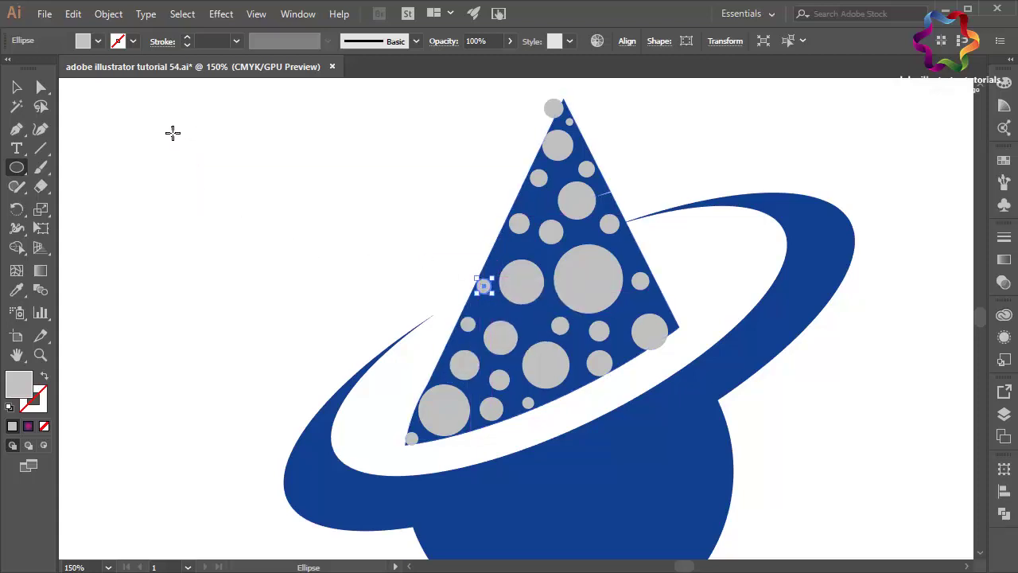
Nudge the small circle at the triangle's top slightly up and right
{"action": "left_click", "coordinate": [16, 87]}
{"action": "right_click", "coordinate": [574, 130]}
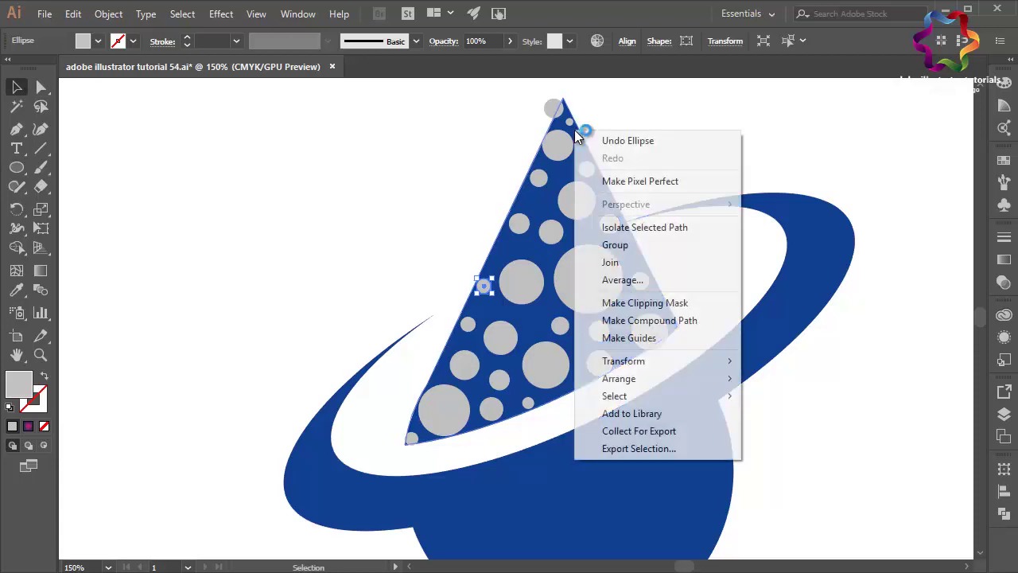
{"action": "left_click", "coordinate": [554, 107]}
{"action": "left_click_drag", "start_coordinate": [554, 112], "coordinate": [558, 105]}
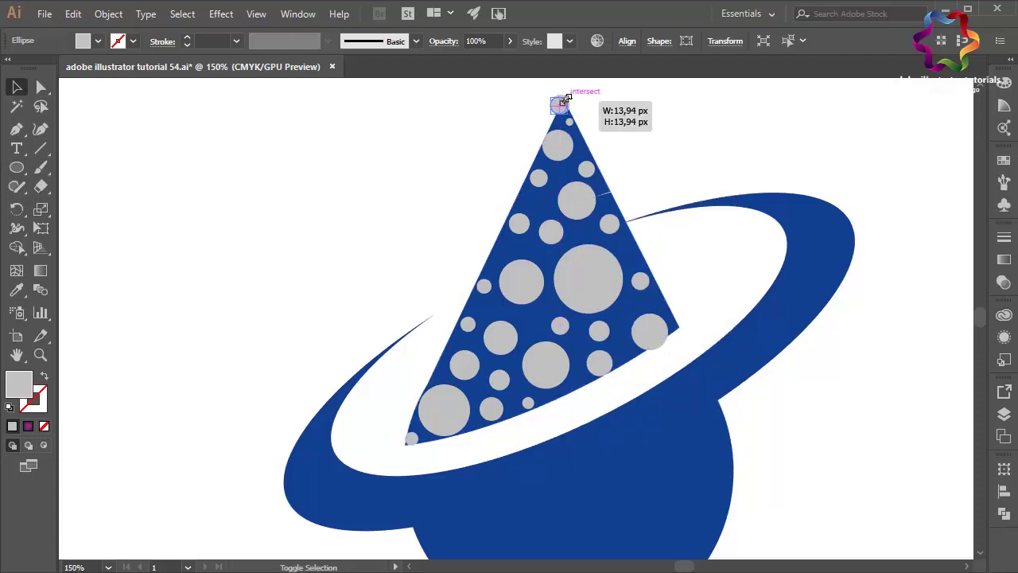
Delete the blue triangle, then select the small circle near the ring's upper tip
{"action": "left_click", "coordinate": [548, 205]}
{"action": "key", "text": "Delete"}
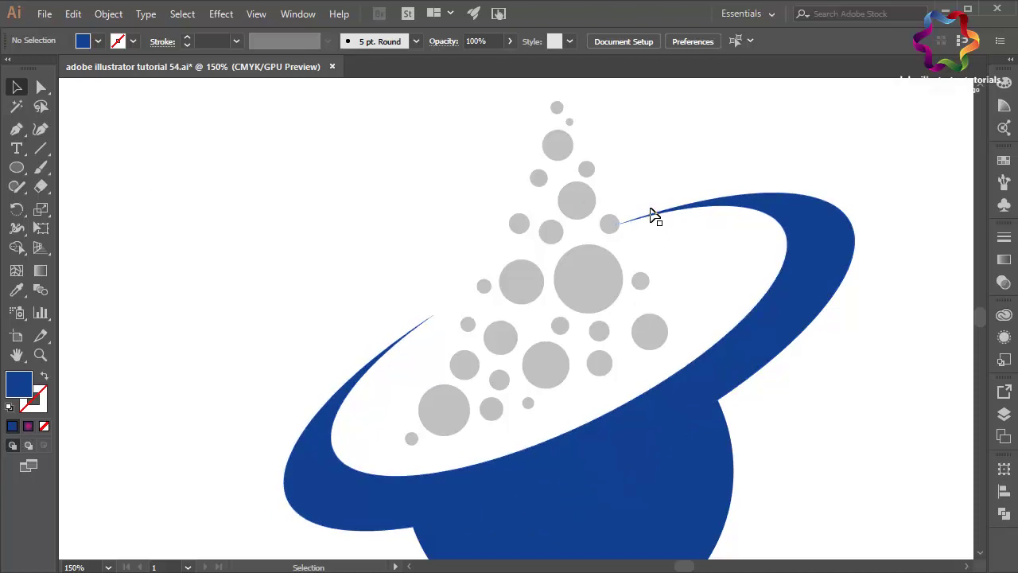
{"action": "left_click", "coordinate": [614, 230]}
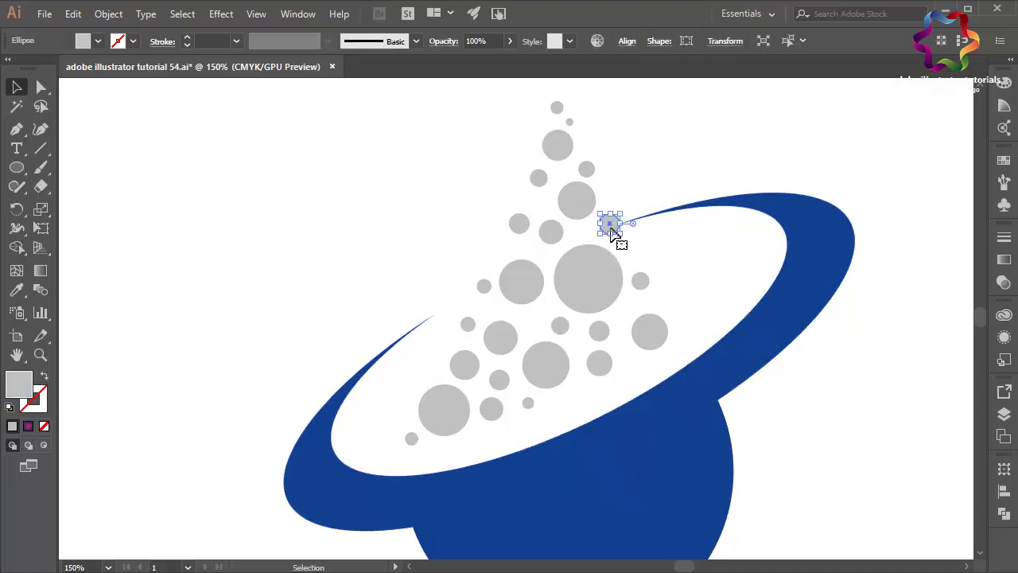
Draw a tapered Pen-tool tail from the small circle to the ring's upper tip
{"action": "left_click", "coordinate": [393, 219]}
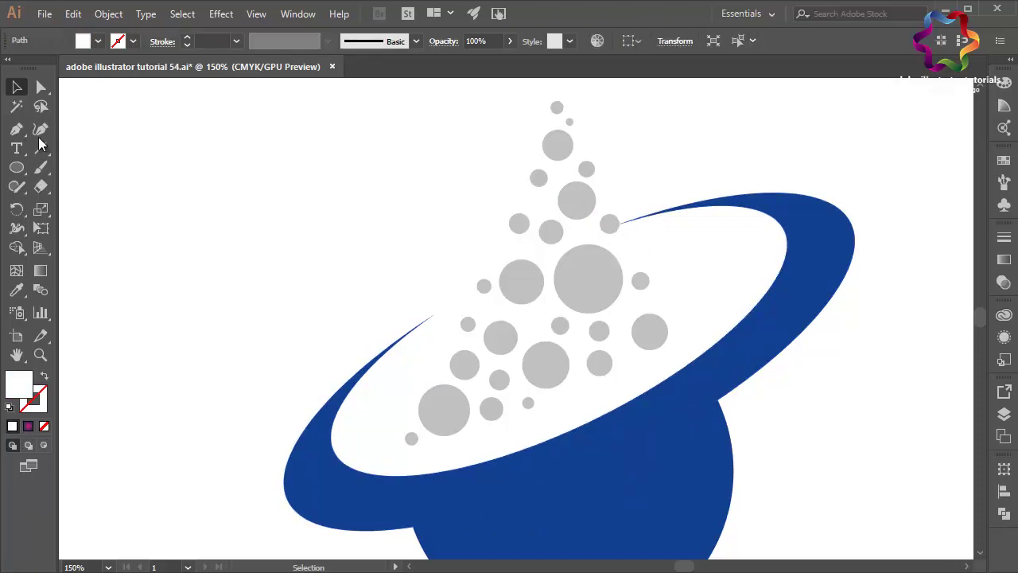
{"action": "left_click", "coordinate": [17, 129]}
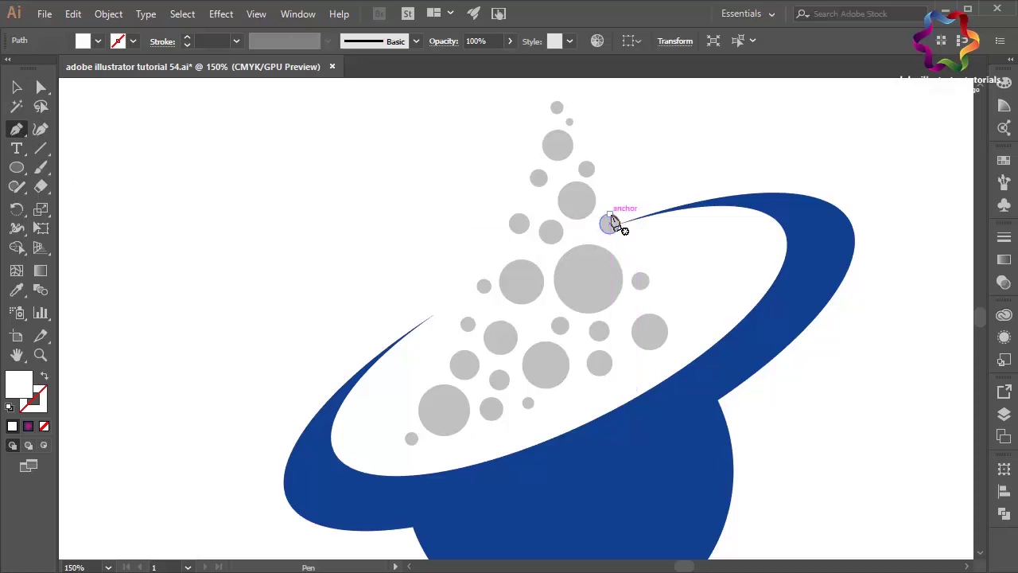
{"action": "left_click", "coordinate": [610, 215]}
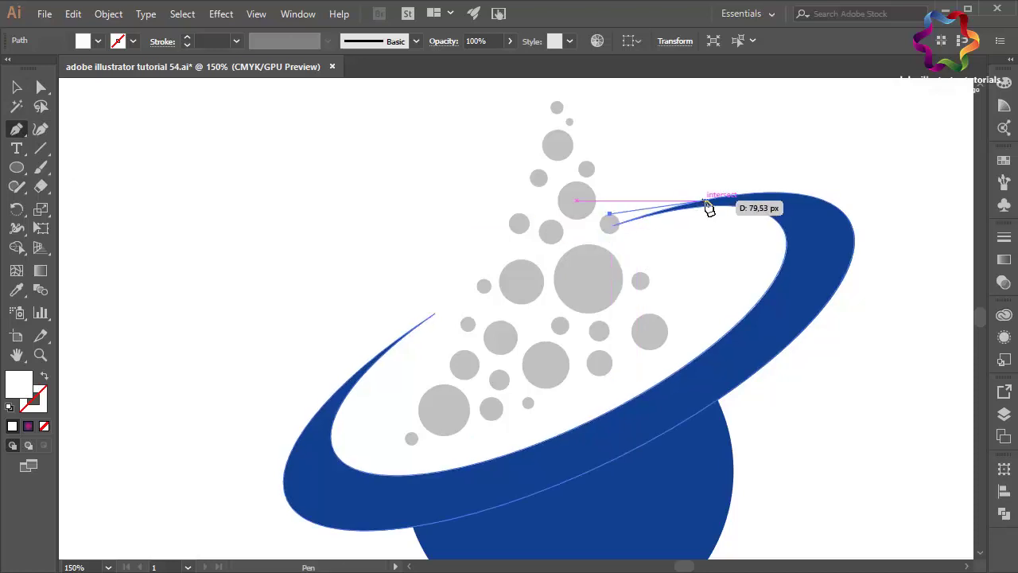
{"action": "left_click_drag", "start_coordinate": [716, 203], "coordinate": [773, 185]}
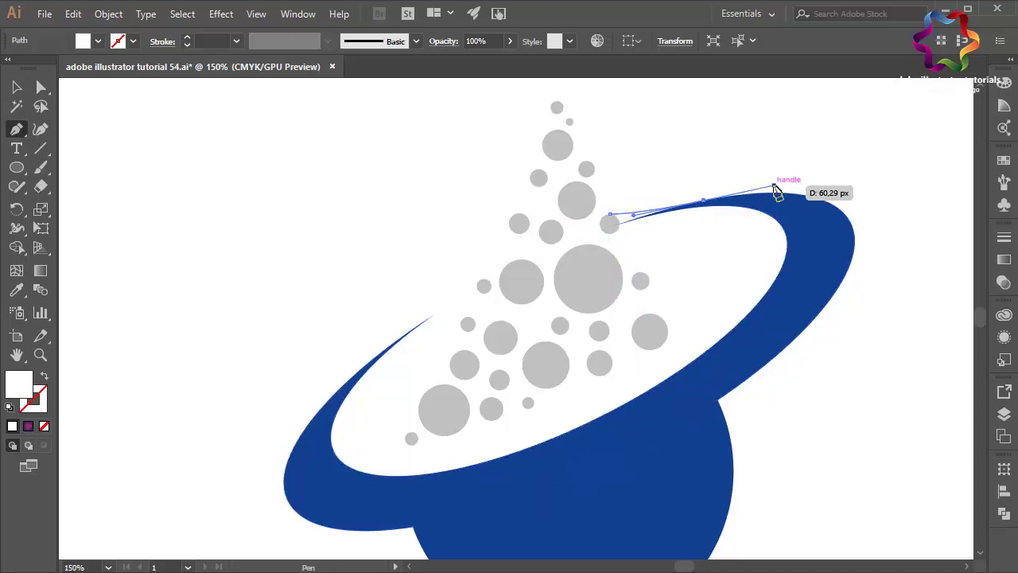
{"action": "mouse_move", "coordinate": [711, 211]}
{"action": "left_mouse_down"}
{"action": "mouse_move", "coordinate": [615, 230]}
{"action": "mouse_move", "coordinate": [609, 221]}
{"action": "left_mouse_up"}
Select the new tail together with the blue ring and the small circle
{"action": "left_click", "coordinate": [17, 86]}
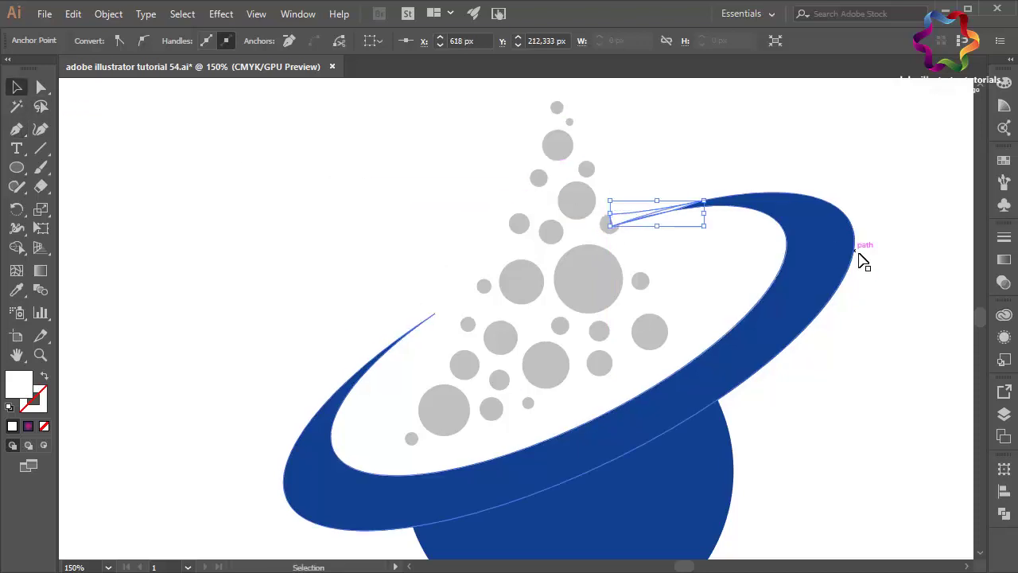
{"action": "left_click", "coordinate": [811, 262], "text": "shift"}
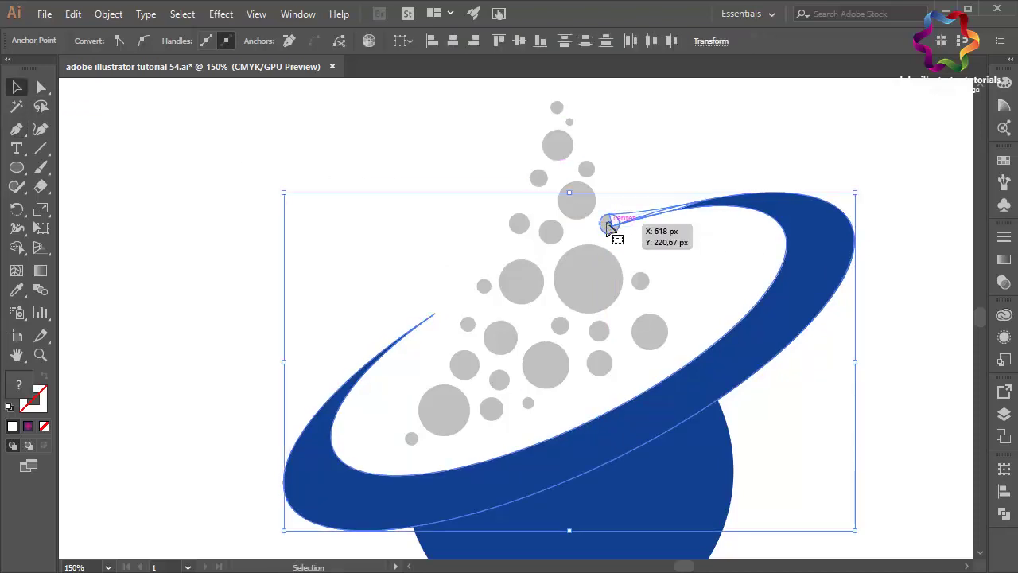
{"action": "left_click", "coordinate": [610, 226]}
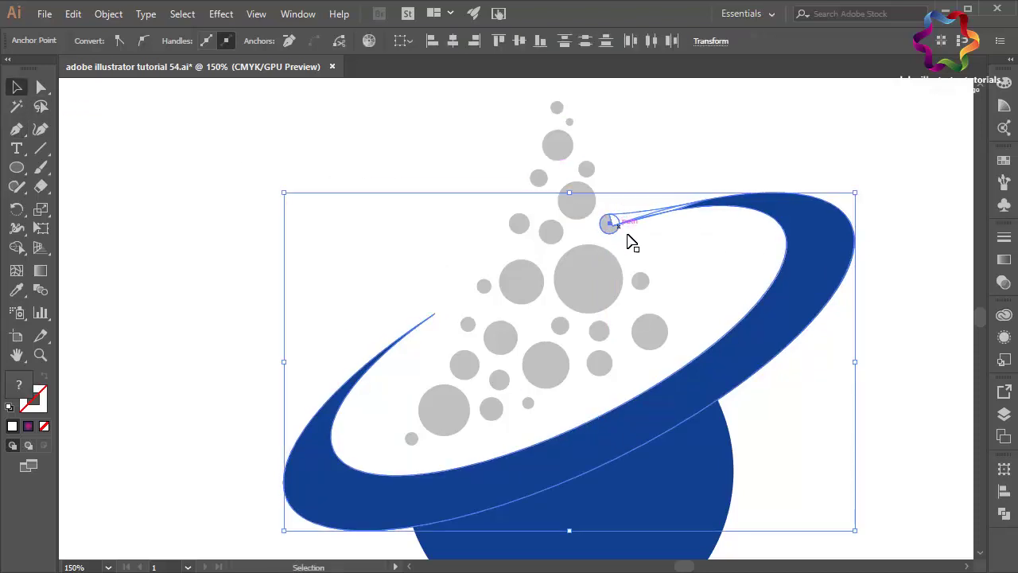
{"action": "left_click", "coordinate": [1003, 160]}
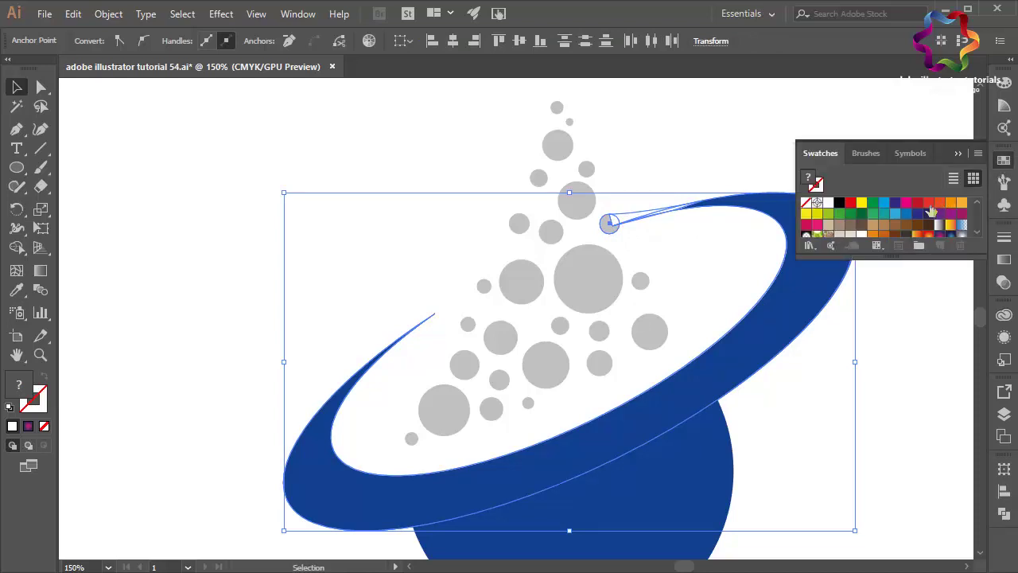
Fill the ring, tail and circle medium blue and group them
{"action": "left_click", "coordinate": [918, 214]}
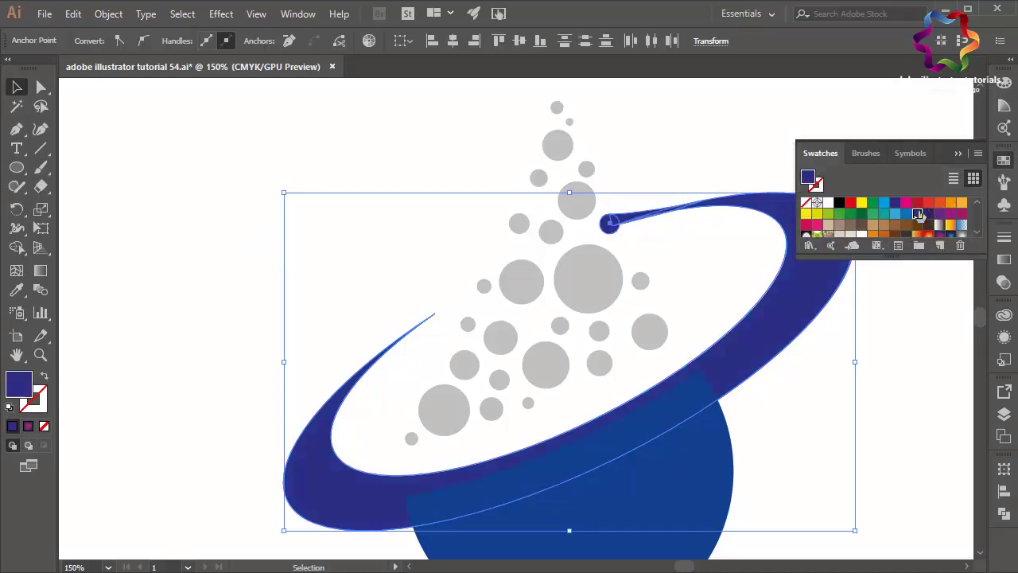
{"action": "left_click", "coordinate": [907, 214]}
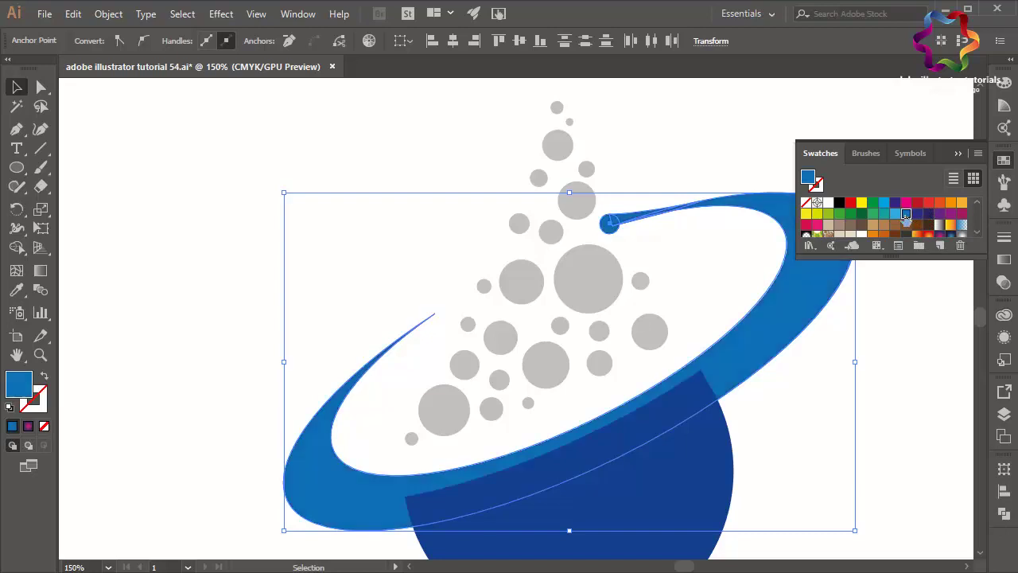
{"action": "right_click", "coordinate": [843, 316]}
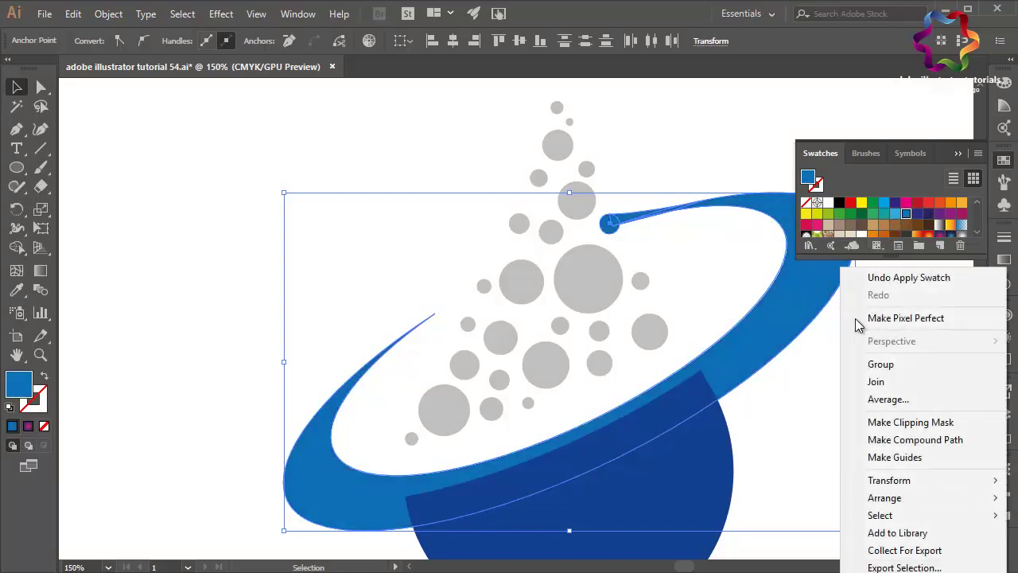
{"action": "left_click", "coordinate": [906, 364]}
Give the planet half-circle the same medium blue fill as the ring
{"action": "left_click", "coordinate": [673, 477]}
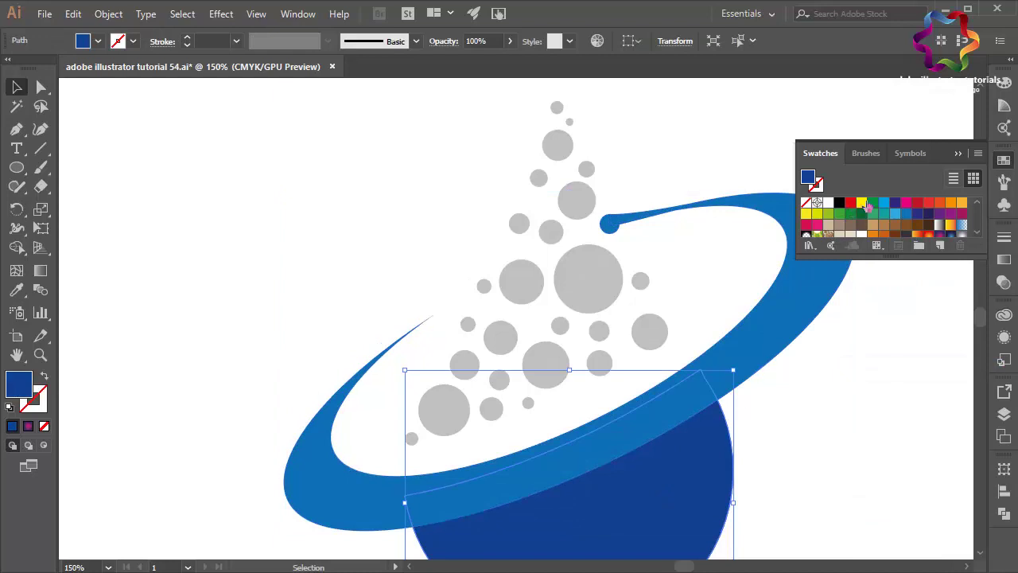
{"action": "left_click", "coordinate": [885, 204]}
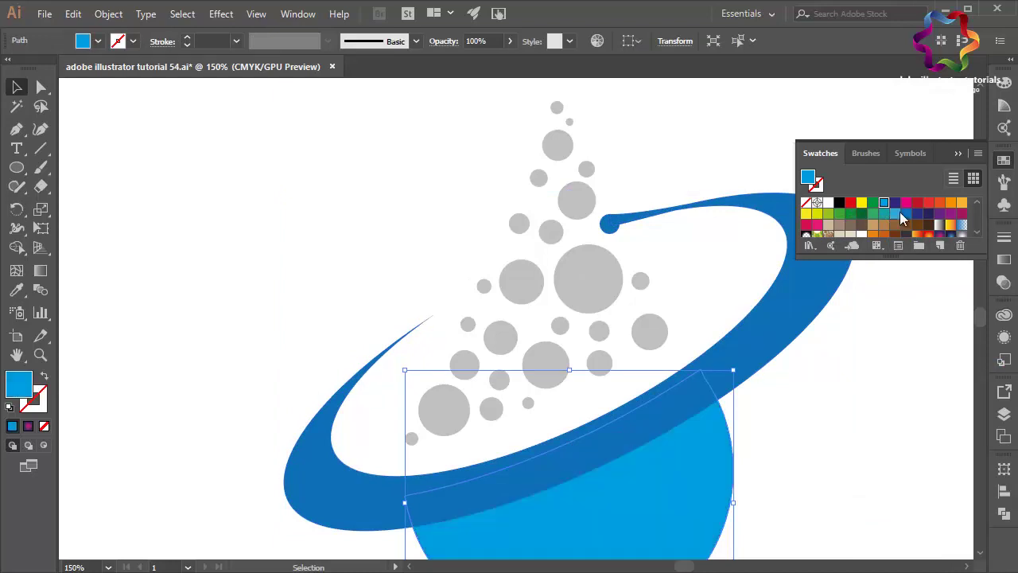
{"action": "left_click", "coordinate": [895, 214]}
{"action": "left_click", "coordinate": [907, 215]}
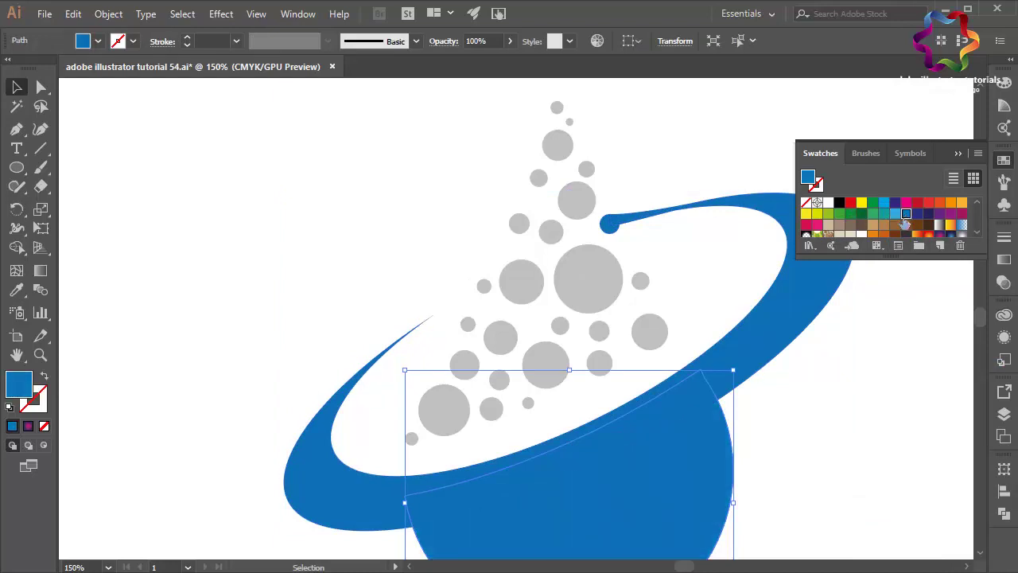
{"action": "left_click", "coordinate": [958, 154]}
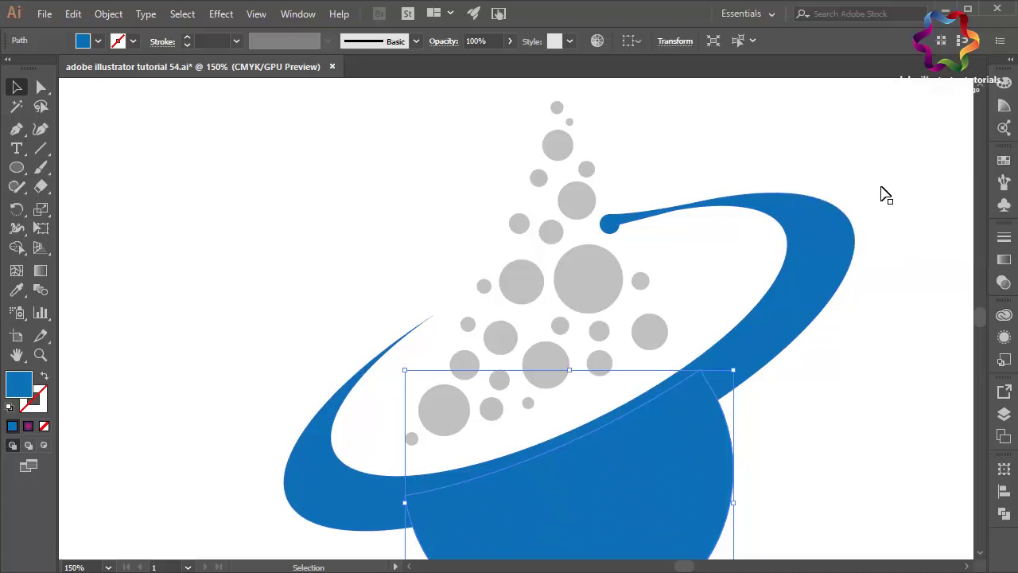
Shift-select every grey bubble circle in the trail above the ring
{"action": "left_click", "coordinate": [641, 281]}
{"action": "left_click", "coordinate": [613, 289], "text": "shift"}
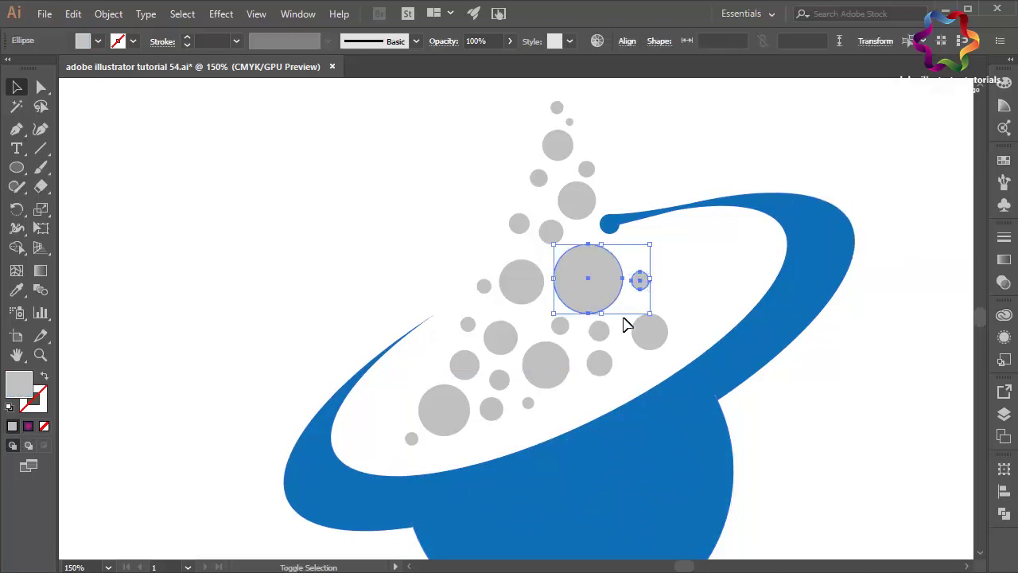
{"action": "left_click", "coordinate": [653, 337], "text": "shift"}
{"action": "left_click", "coordinate": [599, 331], "text": "shift"}
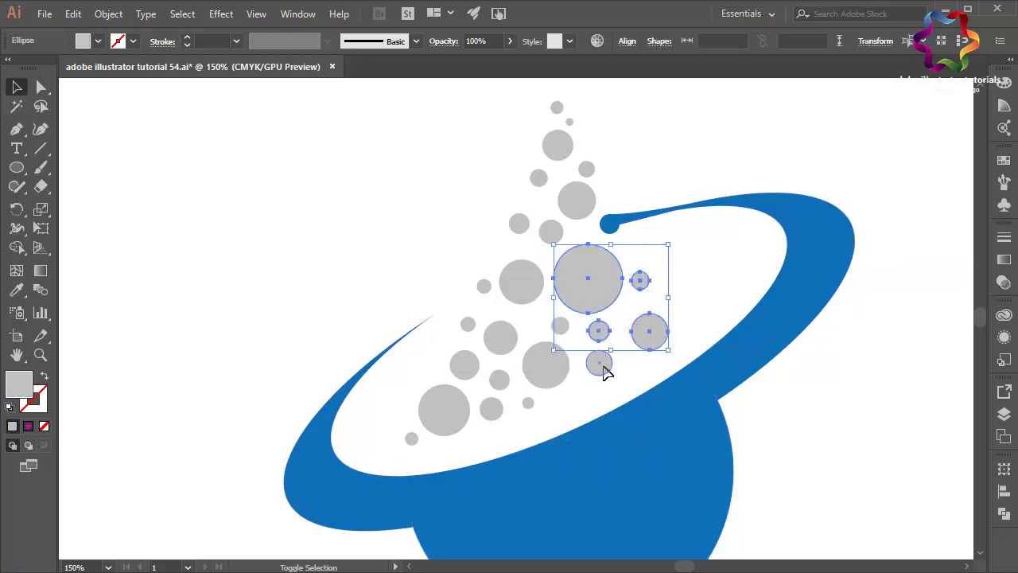
{"action": "left_click", "coordinate": [602, 366], "text": "shift"}
{"action": "left_click", "coordinate": [563, 328], "text": "shift"}
{"action": "left_click", "coordinate": [542, 373], "text": "shift"}
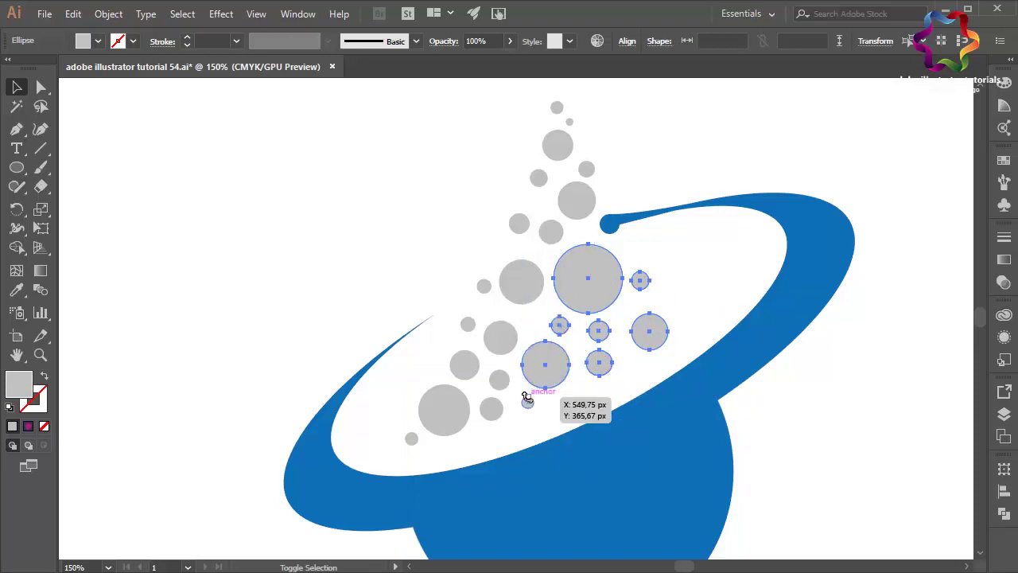
{"action": "left_click", "coordinate": [528, 400], "text": "shift"}
{"action": "left_click", "coordinate": [501, 382], "text": "shift"}
{"action": "left_click", "coordinate": [491, 409], "text": "shift"}
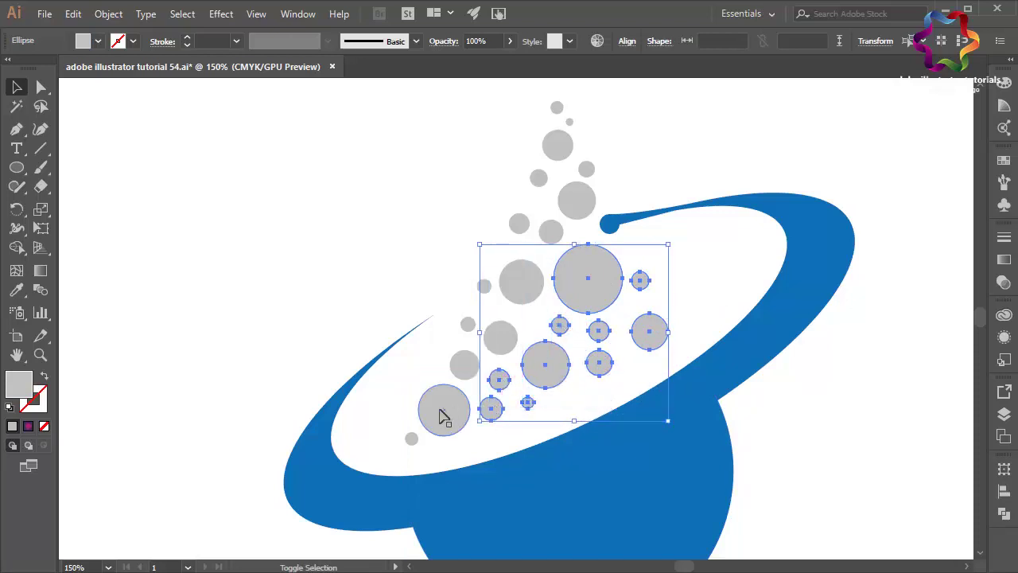
{"action": "left_click", "coordinate": [444, 415], "text": "shift"}
{"action": "left_click", "coordinate": [412, 438], "text": "shift"}
{"action": "left_click", "coordinate": [469, 356], "text": "shift"}
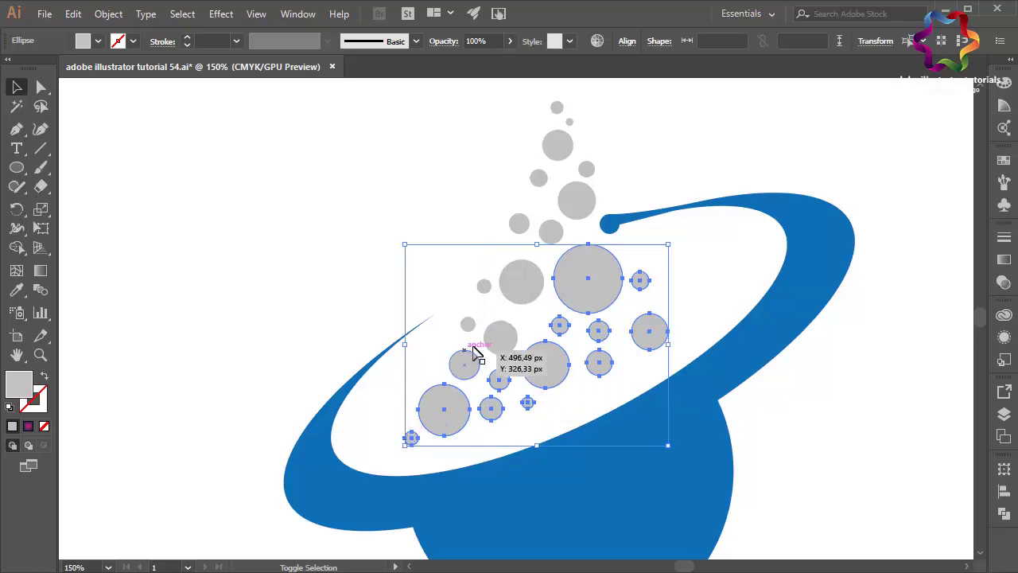
{"action": "left_click", "coordinate": [498, 338], "text": "shift"}
{"action": "left_click", "coordinate": [523, 278], "text": "shift"}
{"action": "left_click", "coordinate": [548, 232], "text": "shift"}
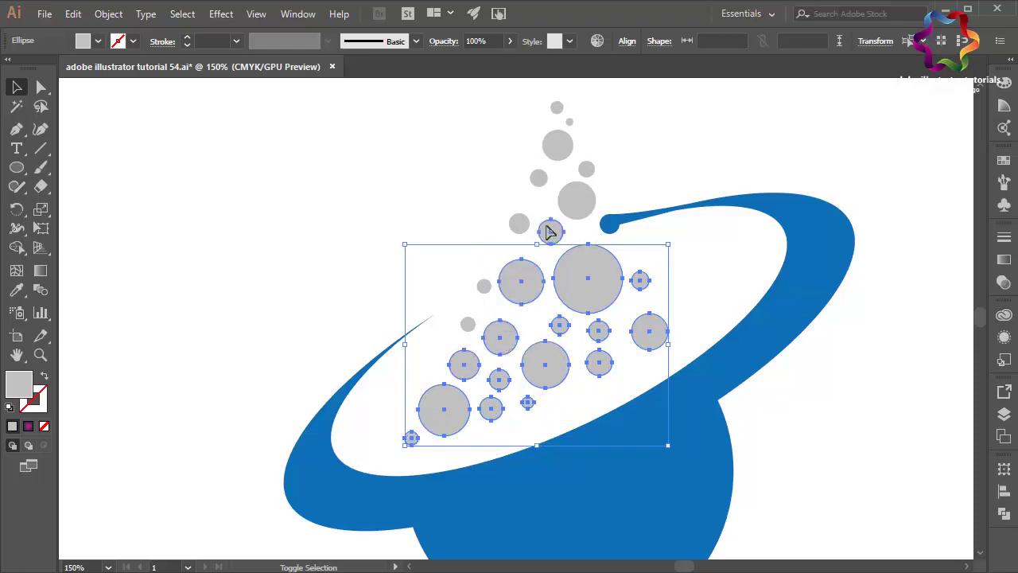
{"action": "left_click", "coordinate": [549, 231], "text": "shift"}
{"action": "left_click", "coordinate": [578, 199], "text": "shift"}
{"action": "left_click", "coordinate": [586, 169], "text": "shift"}
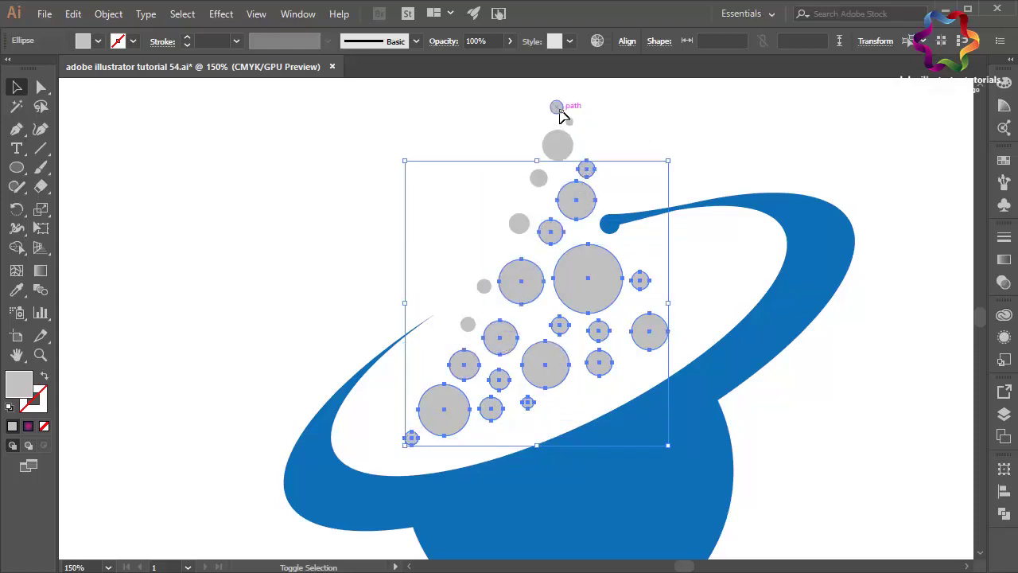
{"action": "left_click", "coordinate": [558, 108], "text": "shift"}
{"action": "left_click", "coordinate": [568, 121], "text": "shift"}
{"action": "left_click", "coordinate": [558, 153], "text": "shift"}
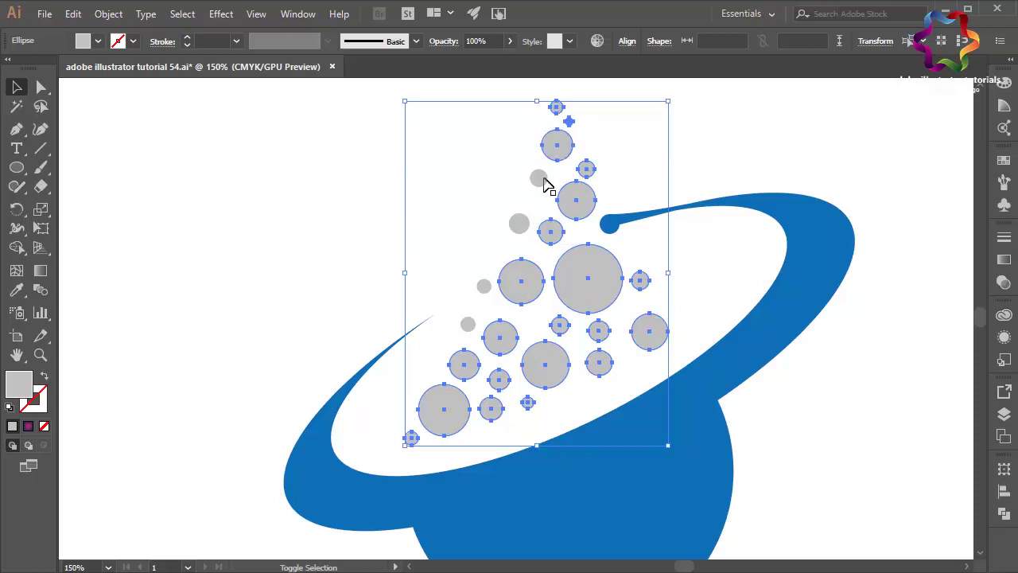
{"action": "left_click", "coordinate": [538, 178], "text": "shift"}
{"action": "left_click", "coordinate": [518, 223], "text": "shift"}
{"action": "left_click", "coordinate": [483, 286], "text": "shift"}
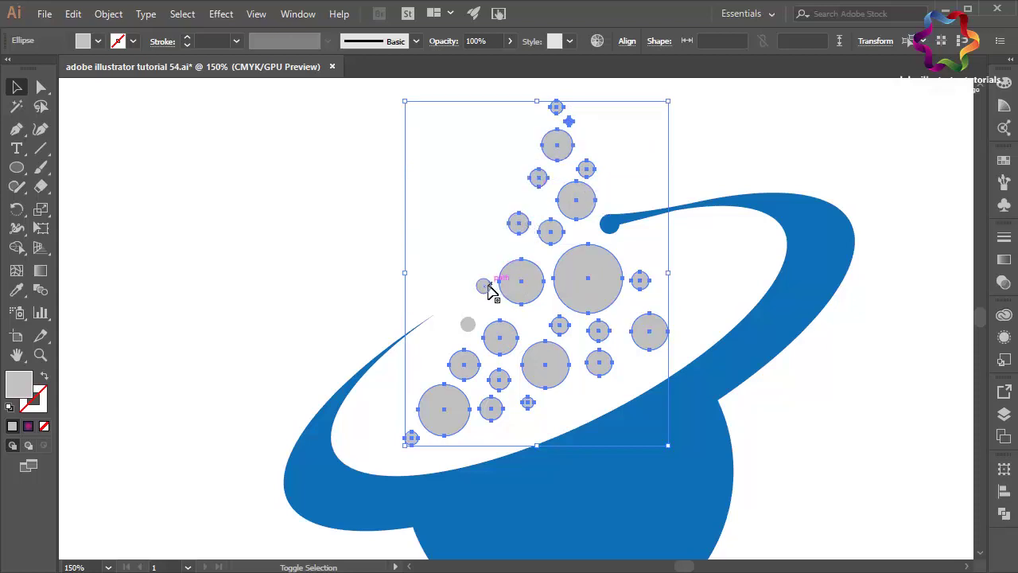
{"action": "left_click", "coordinate": [468, 323], "text": "shift"}
Group the selected bubbles, fill them orange, then fit the artboard and deselect
{"action": "right_click", "coordinate": [601, 307]}
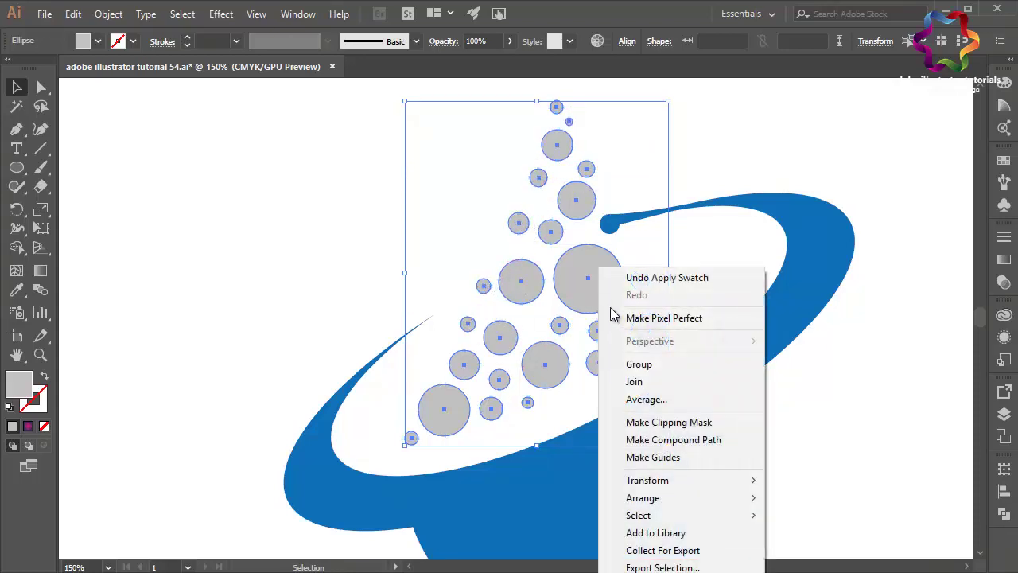
{"action": "left_click", "coordinate": [660, 366]}
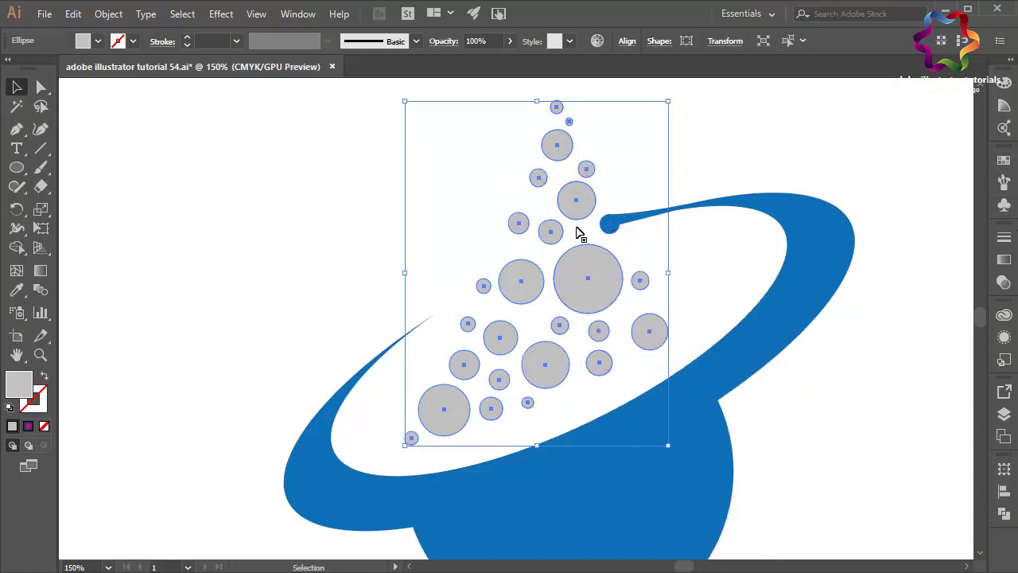
{"action": "left_click", "coordinate": [1004, 160]}
{"action": "left_click", "coordinate": [939, 204]}
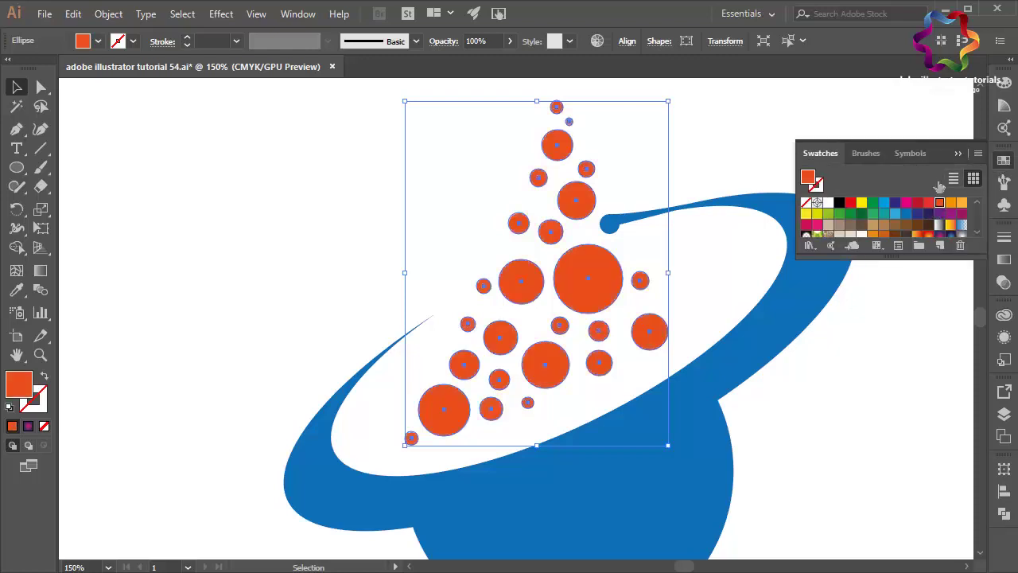
{"action": "key", "text": "ctrl+0"}
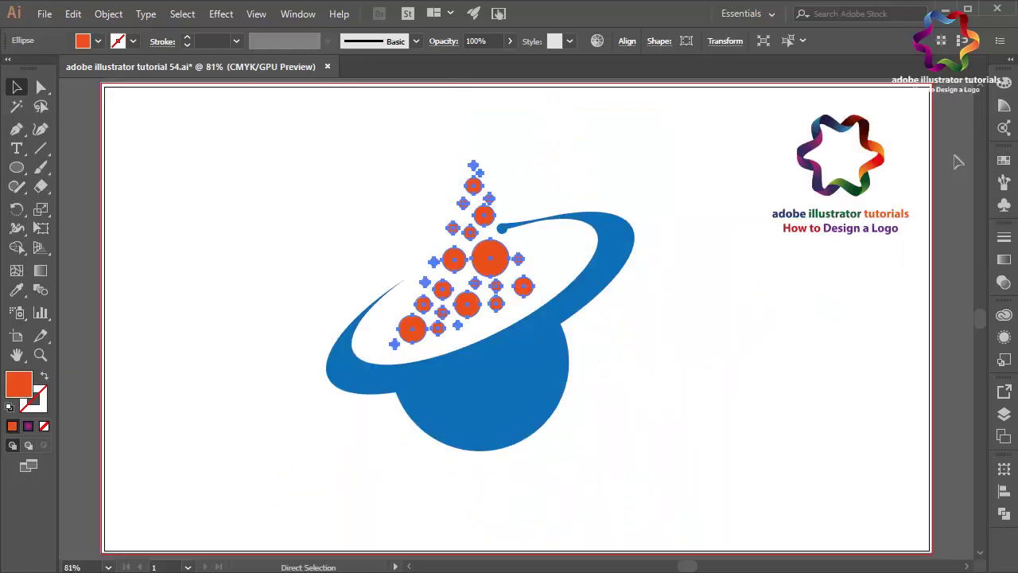
{"action": "left_click", "coordinate": [947, 238]}
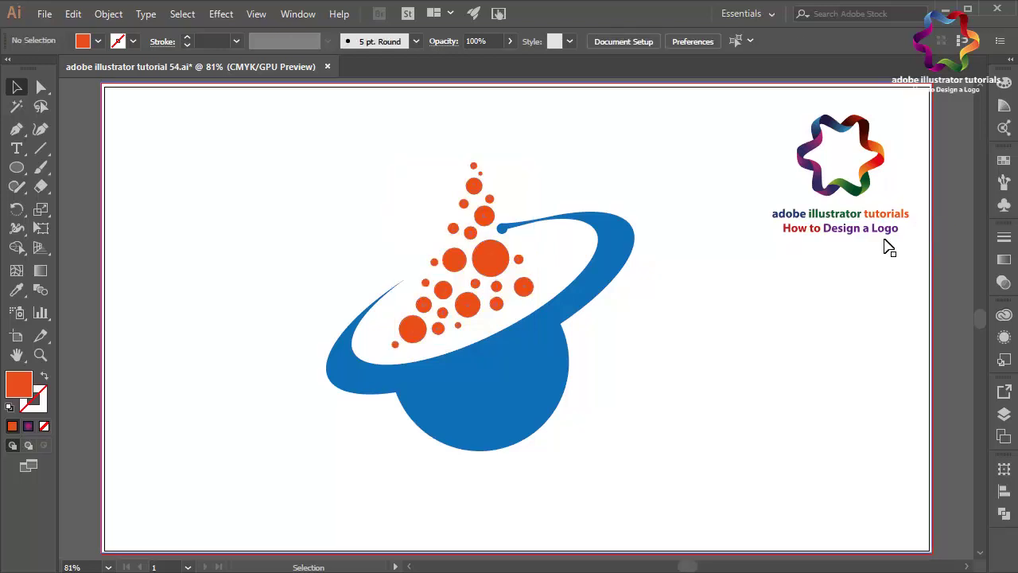
Pan around the finished orange-and-blue logo to review it
{"action": "scroll", "coordinate": [762, 254], "scroll_direction": "left", "scroll_amount": 2}
{"action": "scroll", "coordinate": [761, 254], "scroll_direction": "left", "scroll_amount": 5}
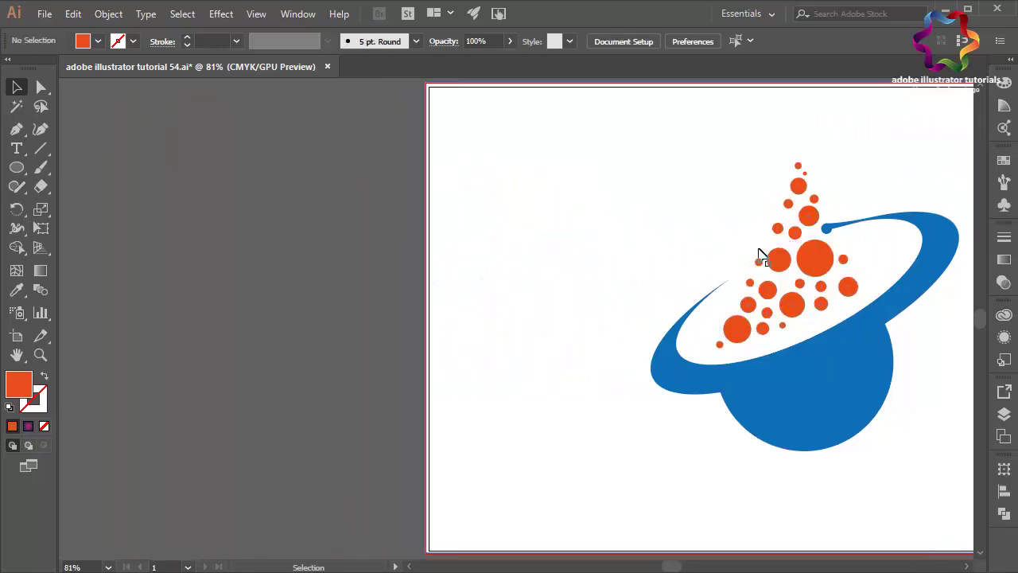
{"action": "scroll", "coordinate": [759, 257], "scroll_direction": "right", "scroll_amount": 4}
{"action": "scroll", "coordinate": [760, 257], "scroll_direction": "down", "scroll_amount": 1}
{"action": "scroll", "coordinate": [761, 256], "scroll_direction": "up", "scroll_amount": 1}
{"action": "scroll", "coordinate": [761, 256], "scroll_direction": "right", "scroll_amount": 1}
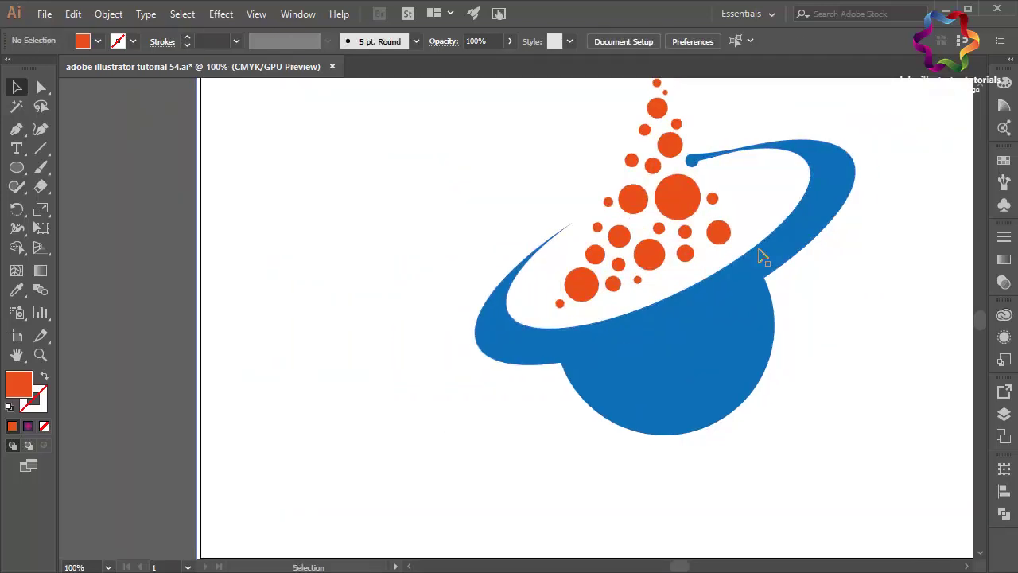
{"action": "scroll", "coordinate": [762, 256], "scroll_direction": "up", "scroll_amount": 2}
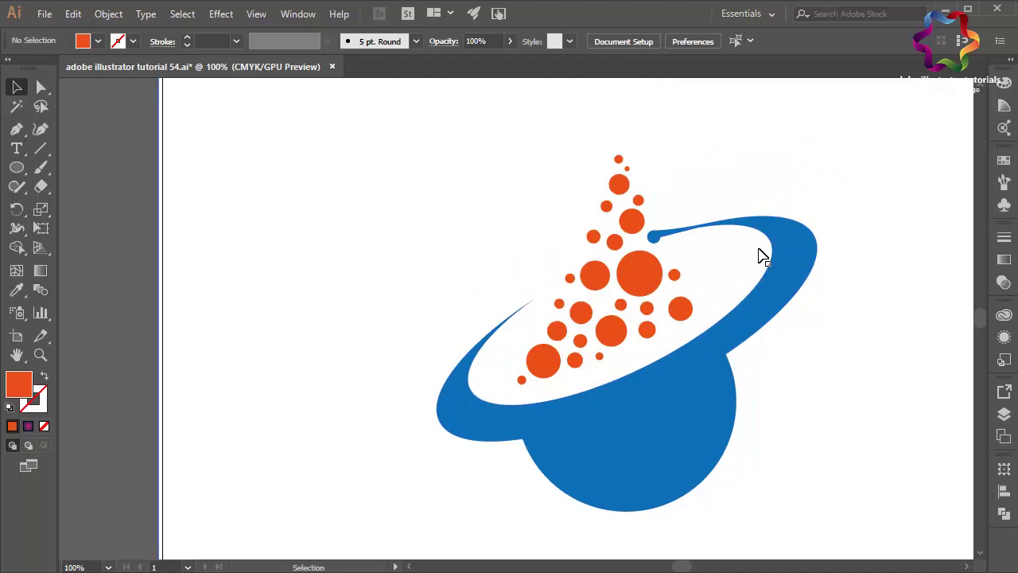
{"action": "scroll", "coordinate": [762, 255], "scroll_direction": "right", "scroll_amount": 1}
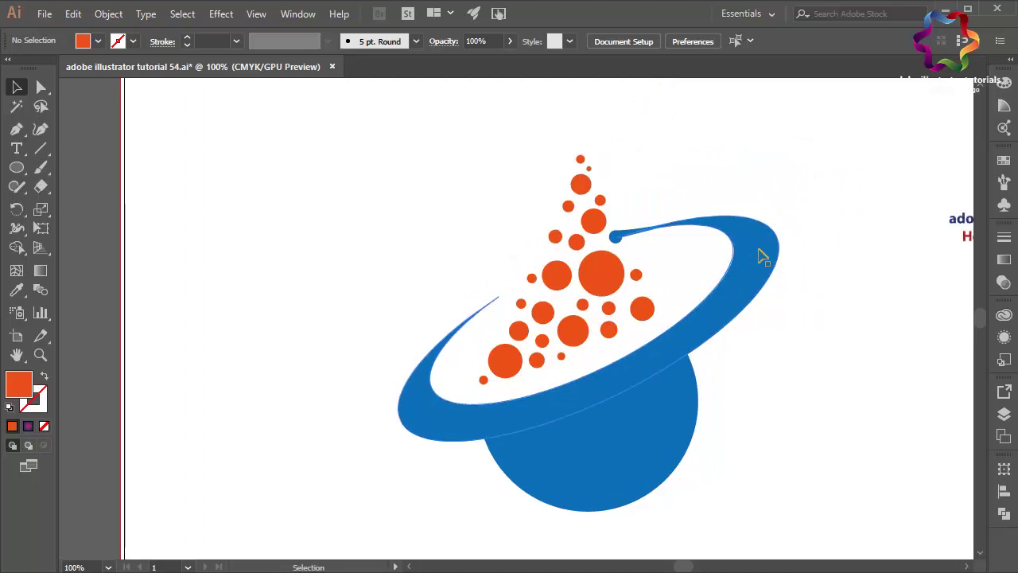
{"action": "scroll", "coordinate": [761, 254], "scroll_direction": "right", "scroll_amount": 1}
{"action": "scroll", "coordinate": [761, 254], "scroll_direction": "right", "scroll_amount": 2}
{"action": "scroll", "coordinate": [761, 255], "scroll_direction": "down", "scroll_amount": 1}
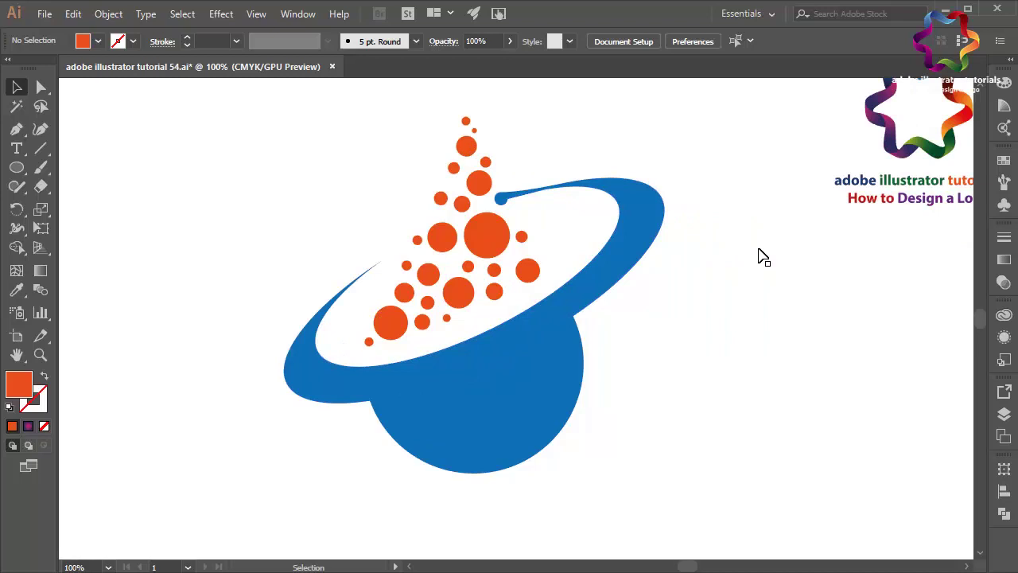
{"action": "scroll", "coordinate": [761, 256], "scroll_direction": "up", "scroll_amount": 1}
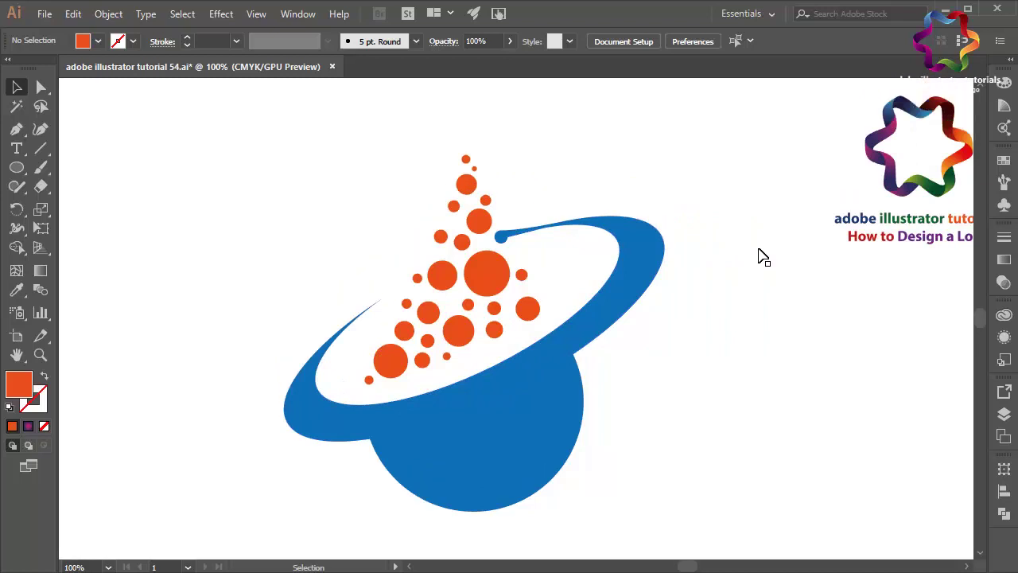
{"action": "scroll", "coordinate": [761, 256], "scroll_direction": "right", "scroll_amount": 1}
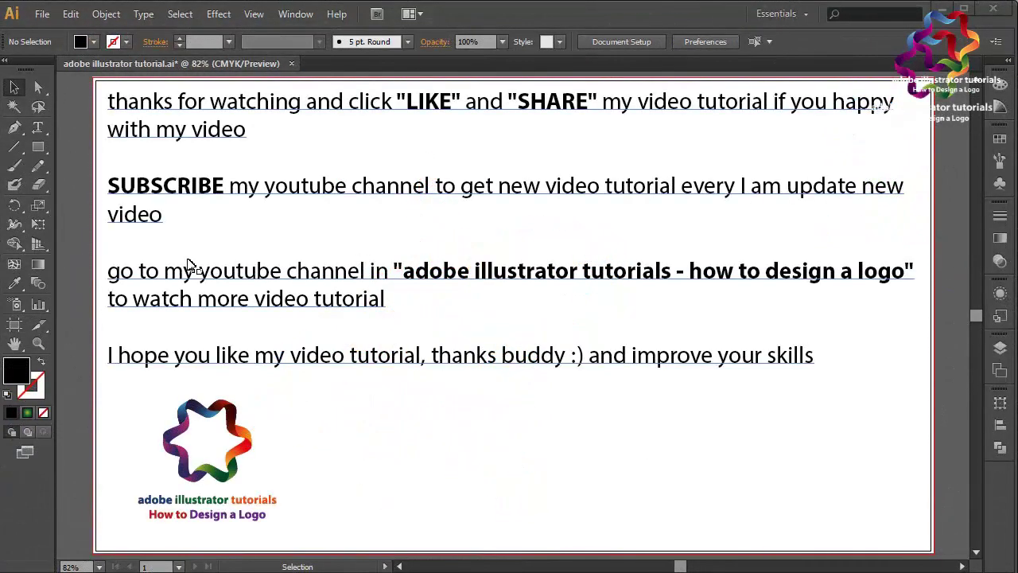
Circle the words LIKE, SHARE and SUBSCRIBE with Paintbrush loops
{"action": "left_click", "coordinate": [15, 165]}
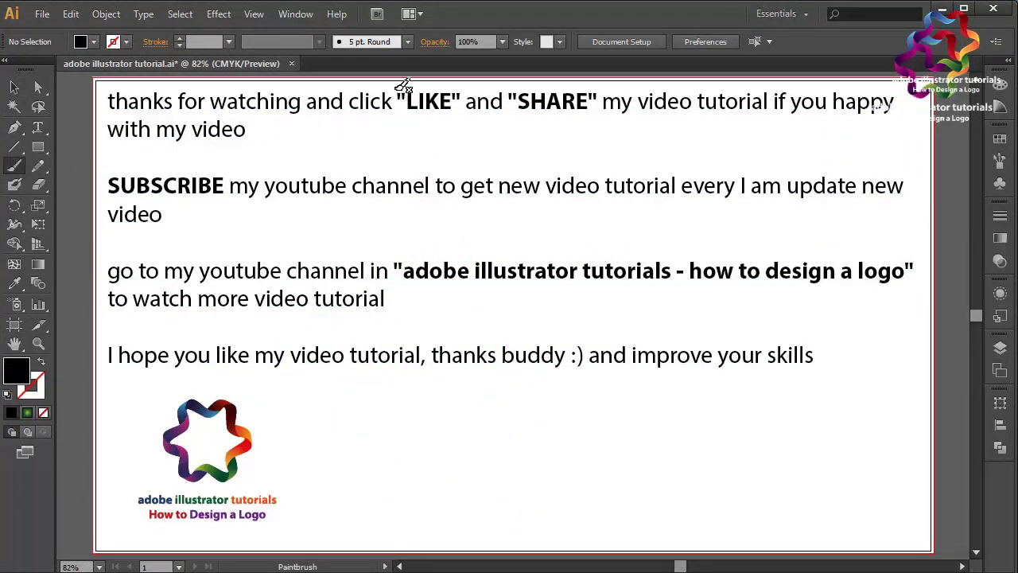
{"action": "left_click_drag", "start_coordinate": [396, 94], "coordinate": [446, 129]}
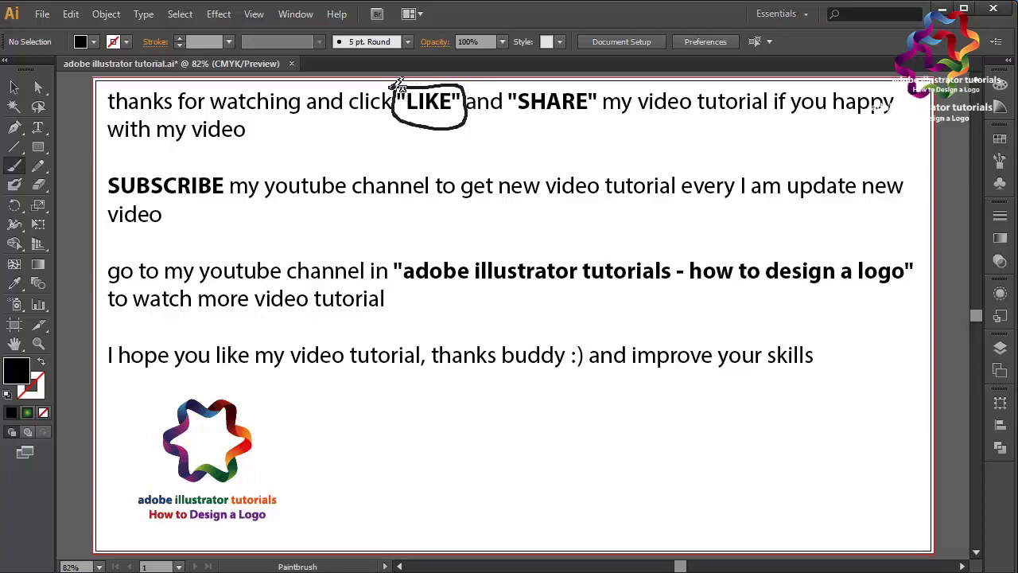
{"action": "left_click_drag", "start_coordinate": [400, 85], "coordinate": [396, 85]}
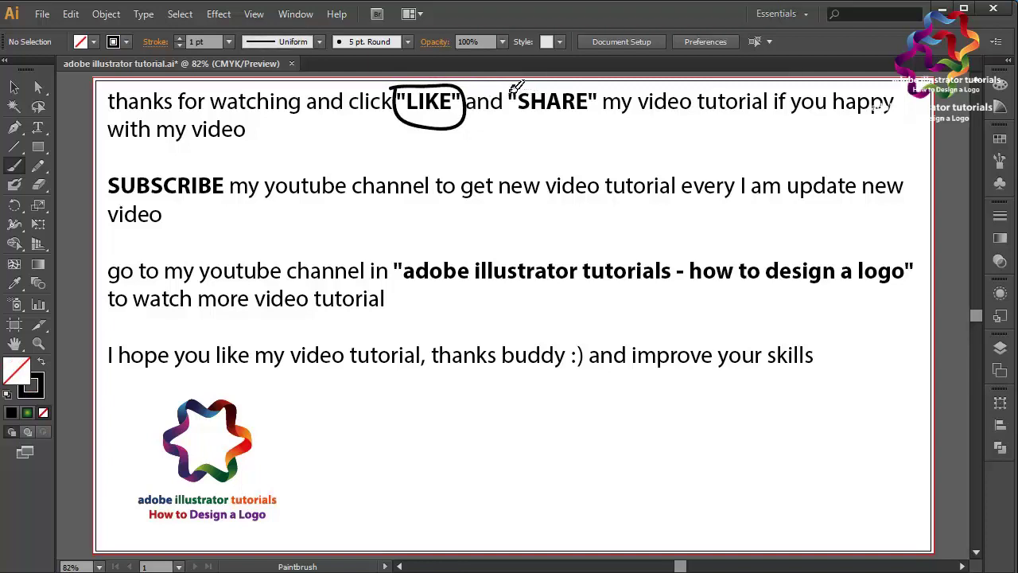
{"action": "mouse_move", "coordinate": [544, 113]}
{"action": "left_mouse_down"}
{"action": "mouse_move", "coordinate": [582, 107]}
{"action": "mouse_move", "coordinate": [598, 94]}
{"action": "mouse_move", "coordinate": [595, 79]}
{"action": "mouse_move", "coordinate": [519, 81]}
{"action": "left_mouse_up"}
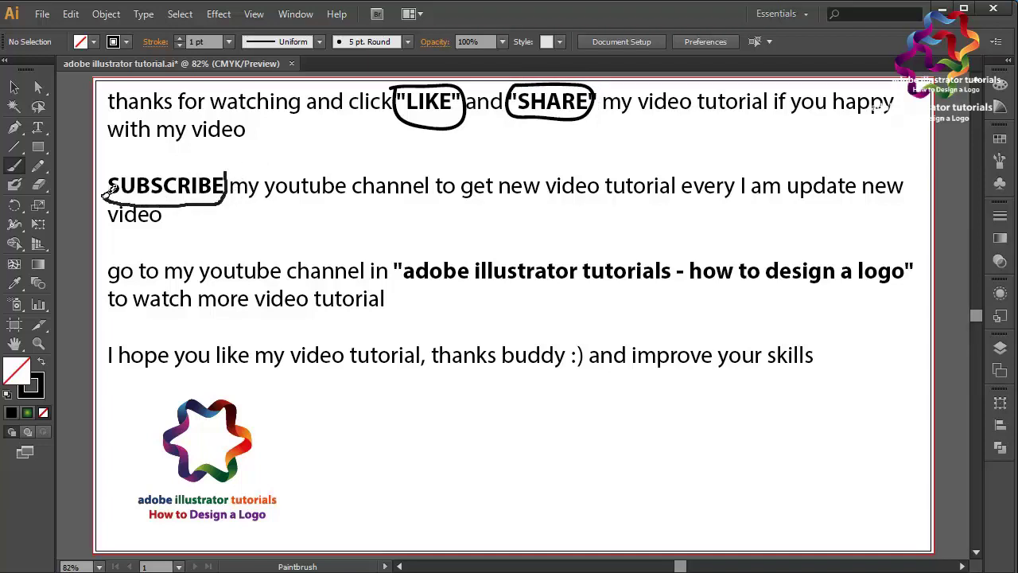
{"action": "mouse_move", "coordinate": [110, 173]}
{"action": "left_mouse_down"}
{"action": "mouse_move", "coordinate": [178, 157]}
{"action": "mouse_move", "coordinate": [227, 171]}
{"action": "left_mouse_up"}
Draw hand-drawn arrow lines linking SUBSCRIBE, LIKE and SHARE
{"action": "mouse_move", "coordinate": [284, 139]}
{"action": "left_mouse_down"}
{"action": "mouse_move", "coordinate": [234, 159]}
{"action": "mouse_move", "coordinate": [263, 158]}
{"action": "left_mouse_up"}
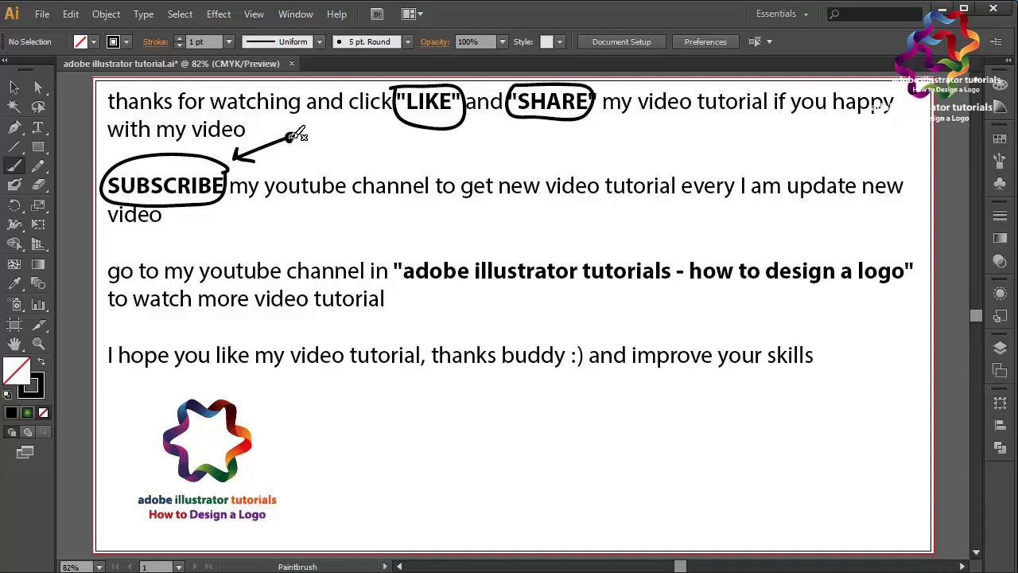
{"action": "left_click_drag", "start_coordinate": [291, 137], "coordinate": [376, 114]}
{"action": "left_click_drag", "start_coordinate": [291, 137], "coordinate": [503, 137]}
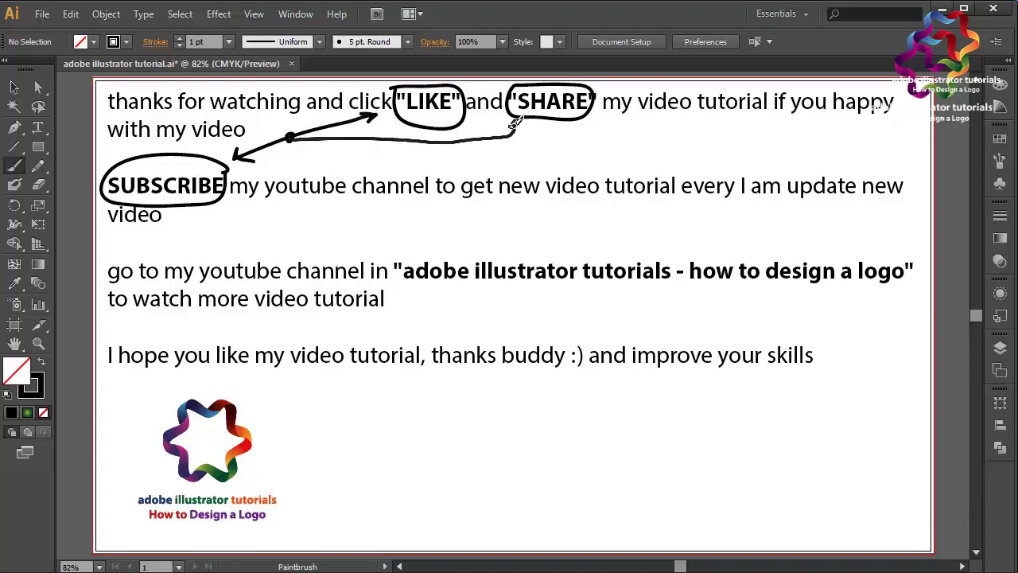
{"action": "left_click_drag", "start_coordinate": [522, 128], "coordinate": [520, 126]}
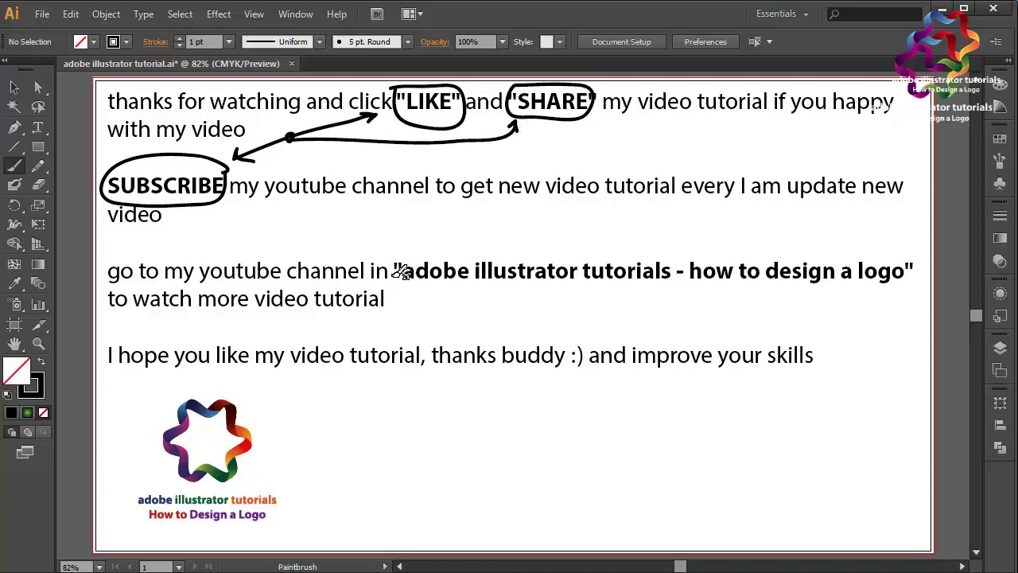
Underline the channel title and draw a curved arrow from it to the logo
{"action": "left_click_drag", "start_coordinate": [426, 284], "coordinate": [566, 279]}
{"action": "left_click_drag", "start_coordinate": [598, 277], "coordinate": [598, 277]}
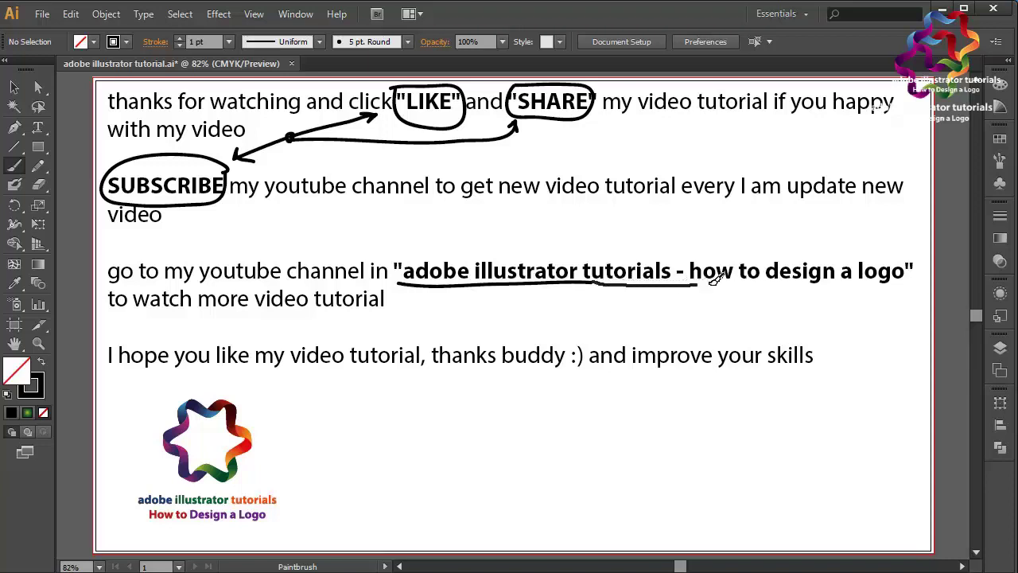
{"action": "left_click_drag", "start_coordinate": [621, 282], "coordinate": [905, 286]}
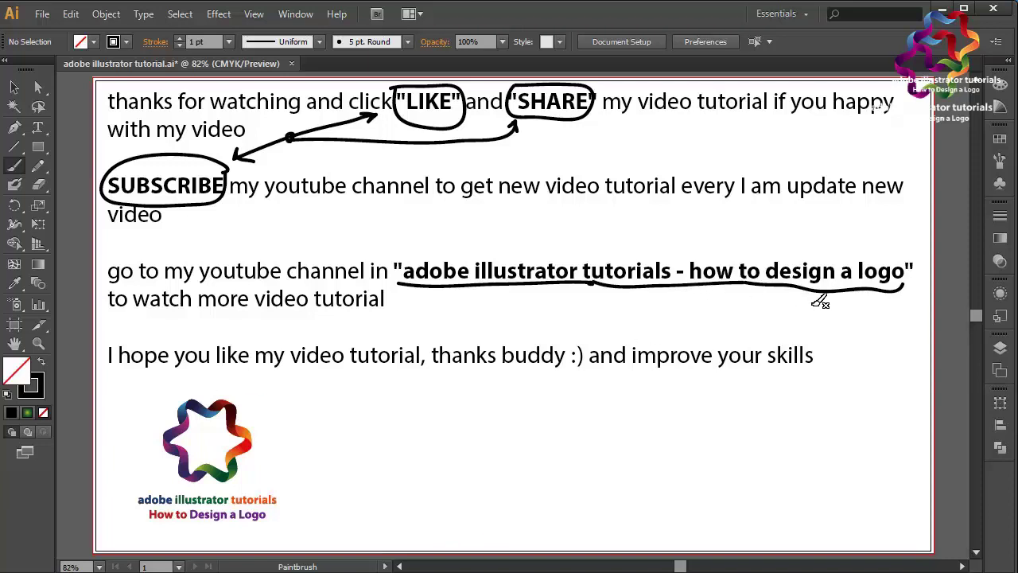
{"action": "left_click_drag", "start_coordinate": [820, 301], "coordinate": [226, 499]}
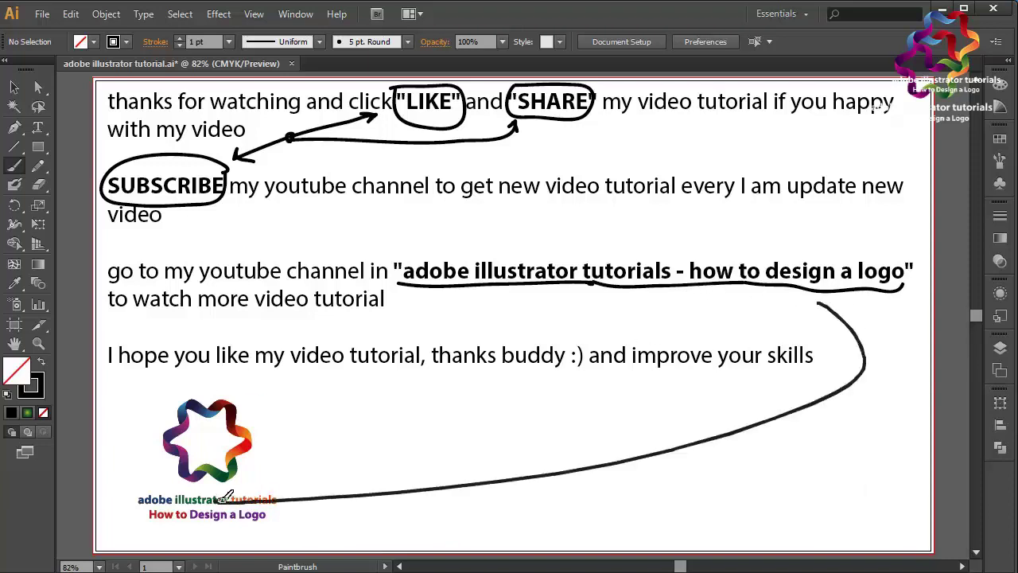
{"action": "key", "text": "ctrl+z"}
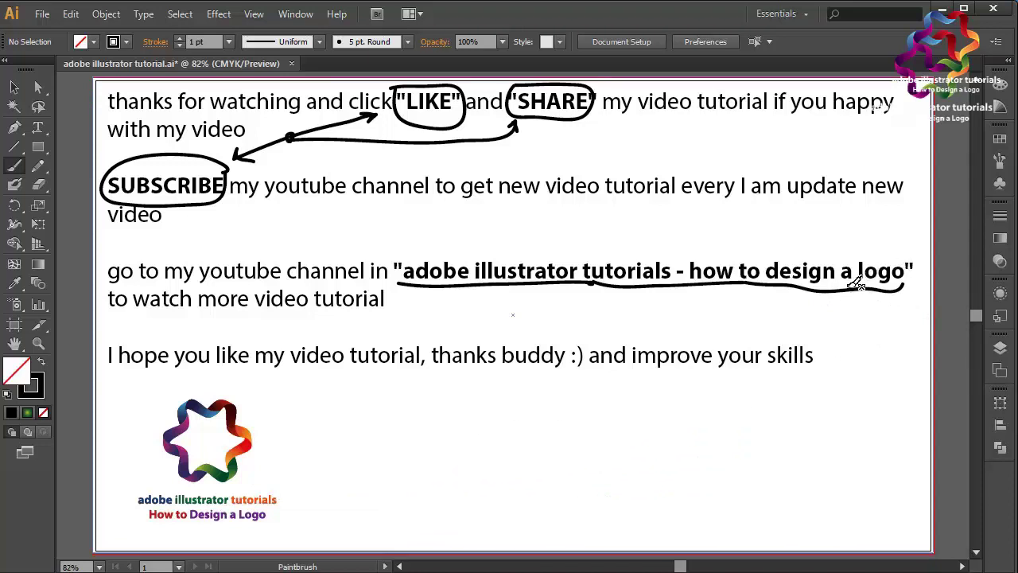
{"action": "mouse_move", "coordinate": [855, 287]}
{"action": "left_mouse_down"}
{"action": "mouse_move", "coordinate": [899, 357]}
{"action": "mouse_move", "coordinate": [387, 443]}
{"action": "mouse_move", "coordinate": [278, 450]}
{"action": "left_mouse_up"}
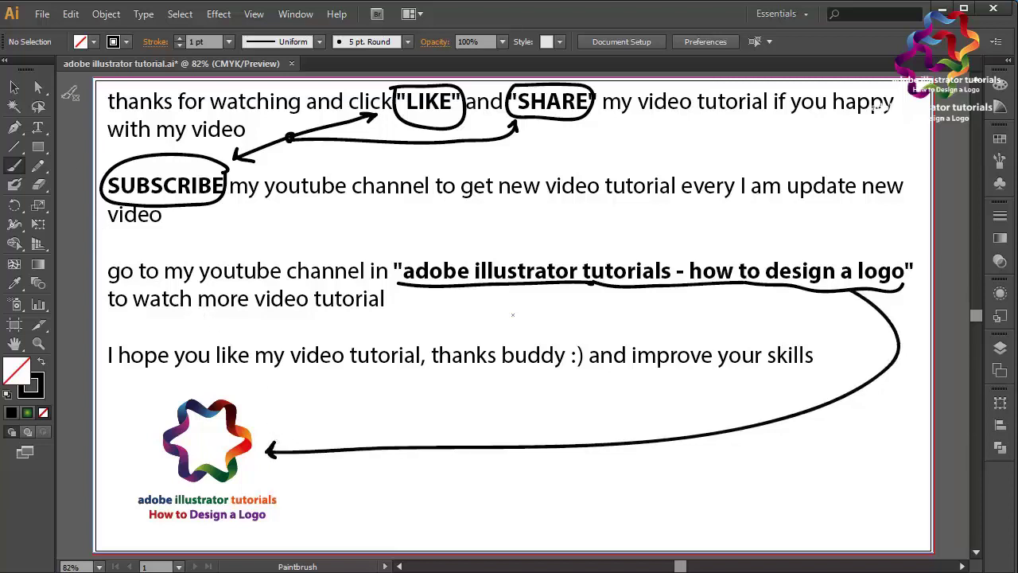
{"action": "left_click", "coordinate": [14, 86]}
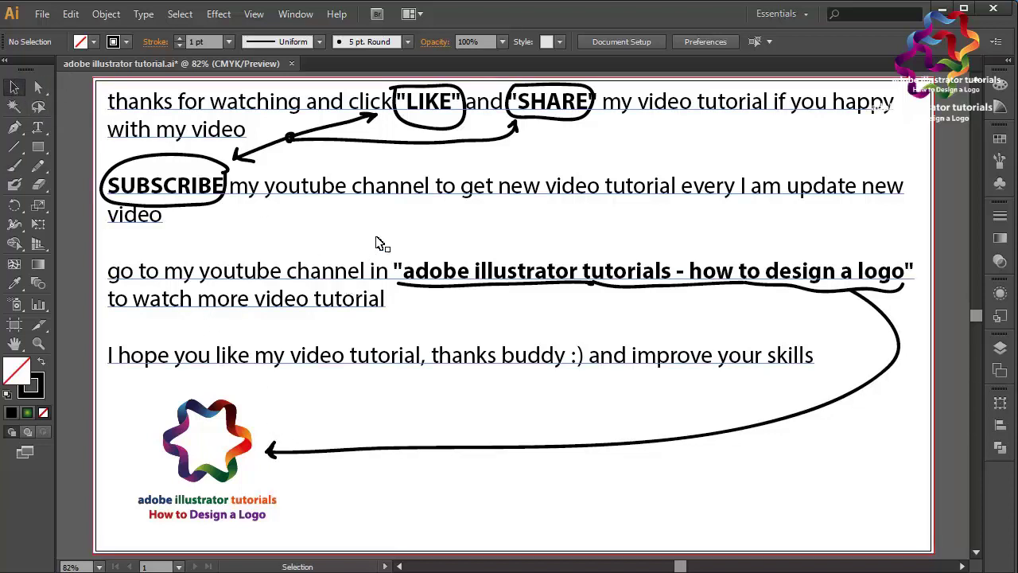